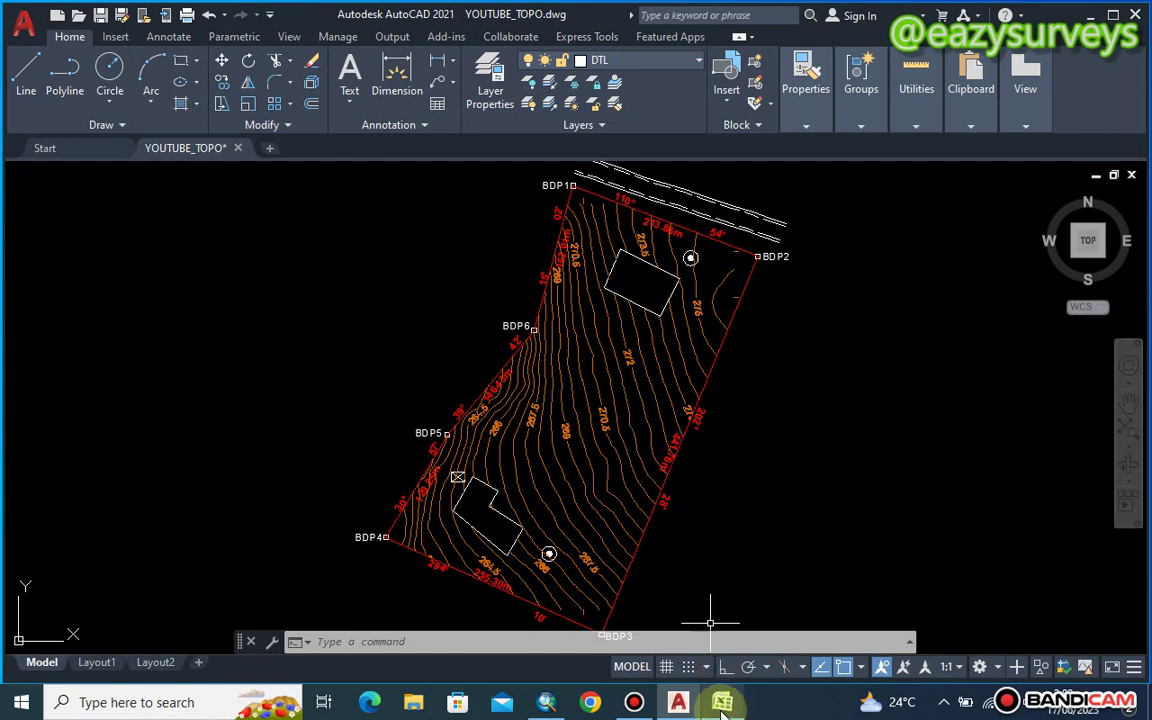
- Append &D2& to the F2 formula so it reads TEXT 571683.462,877351.606 4 90 271.185
key("alt+Tab")
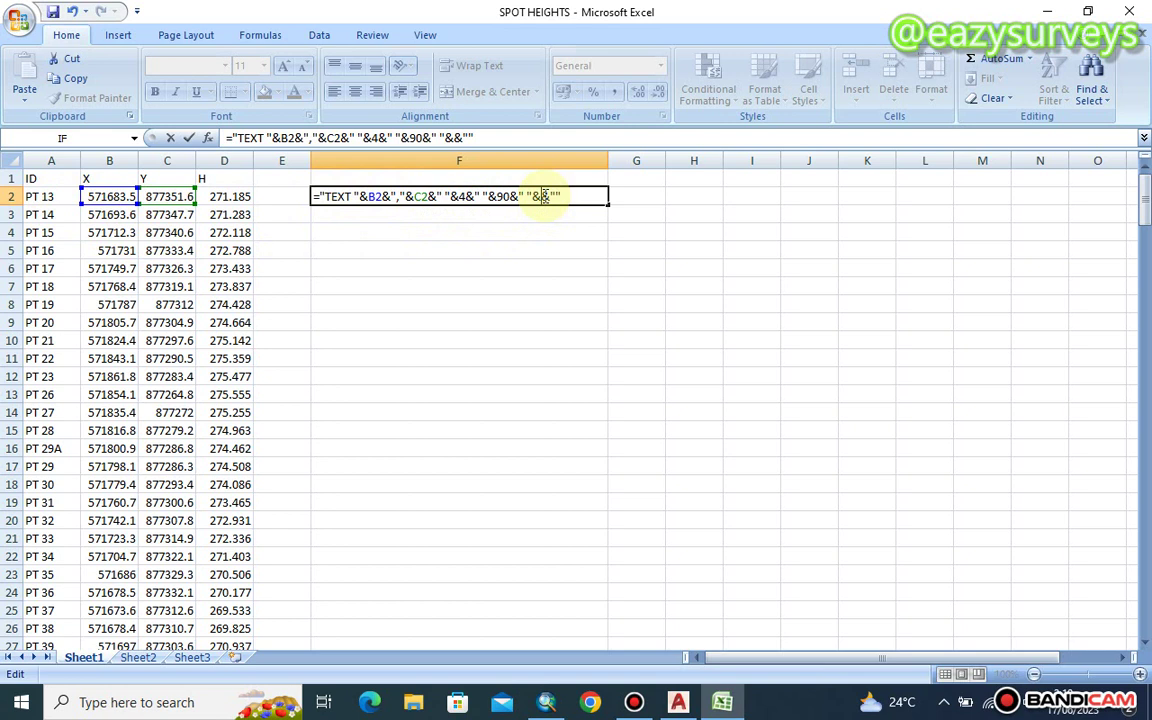
left_click(541, 196)
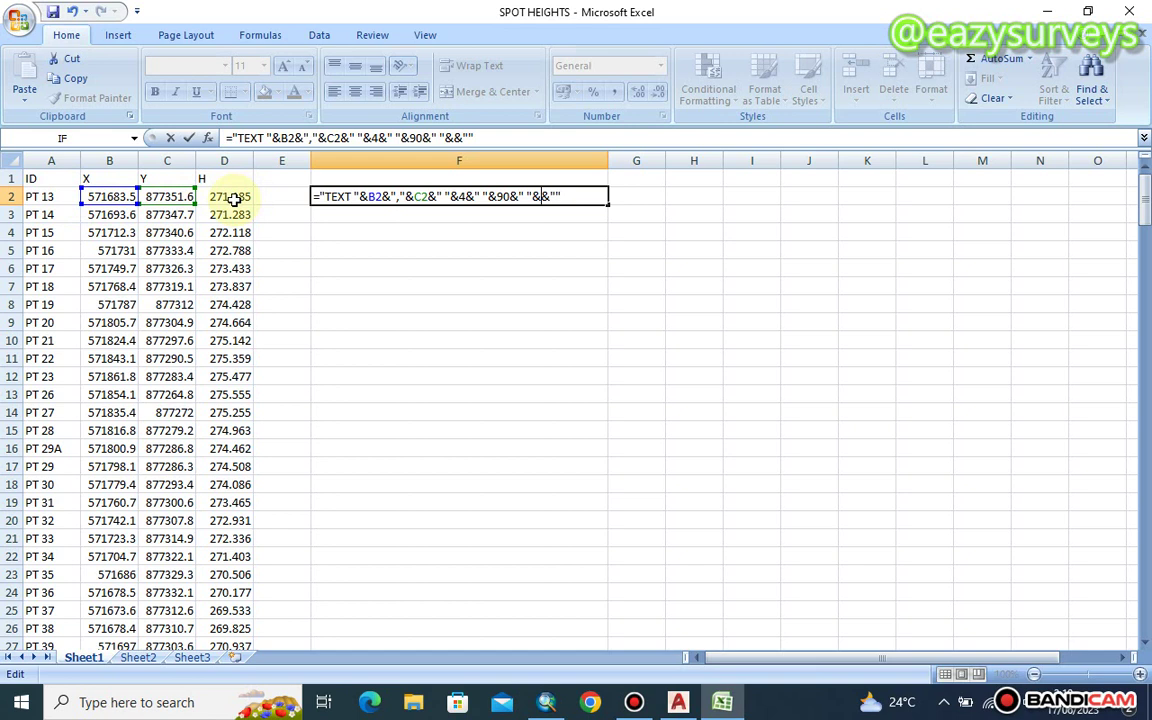
left_click(233, 198)
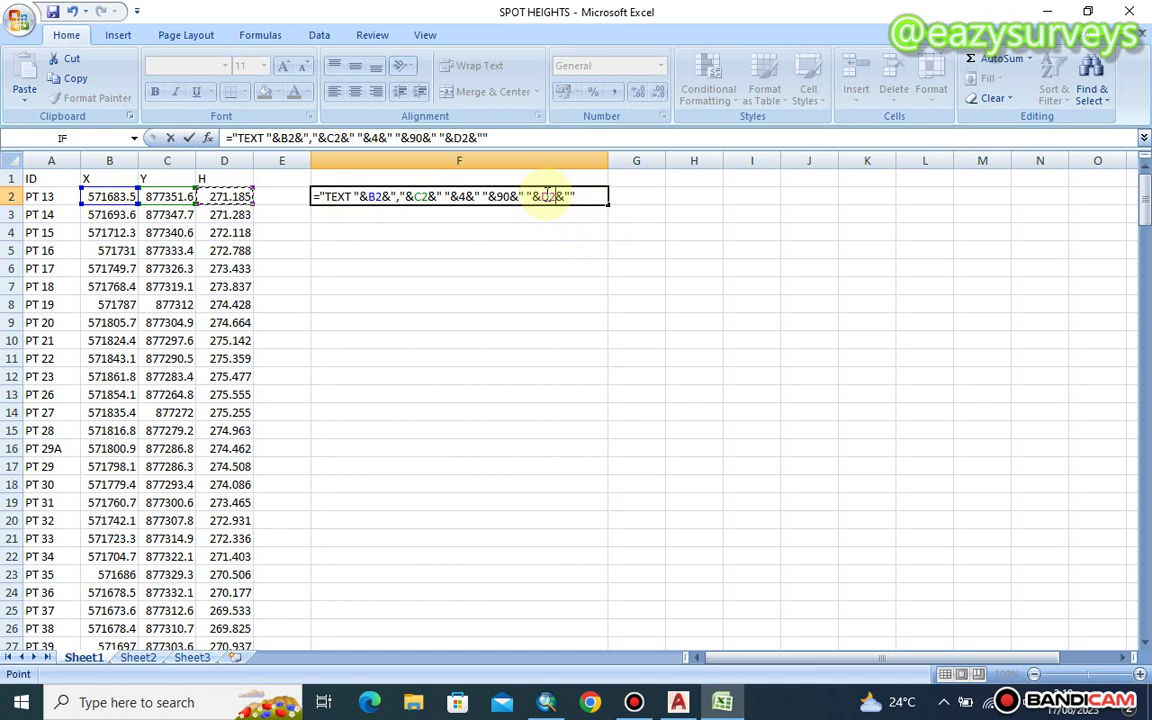
key("Return")
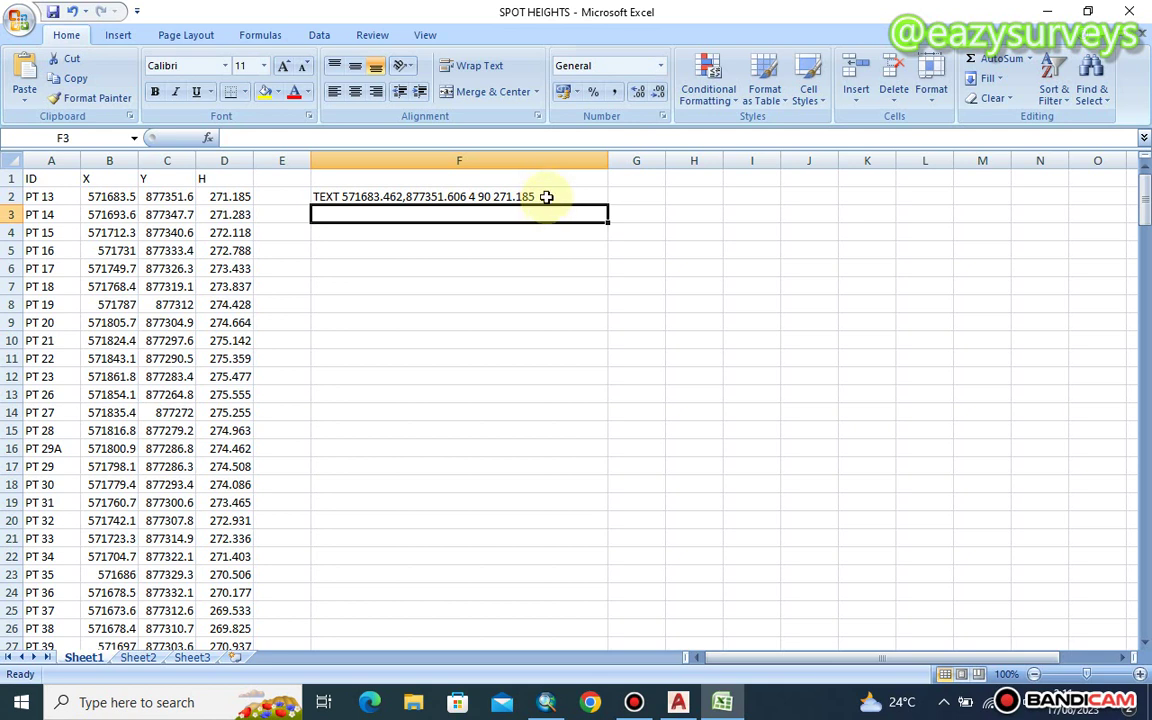
- Fill the F2 formula down to F228, copy the generated lines and minimise Excel
left_click(545, 195)
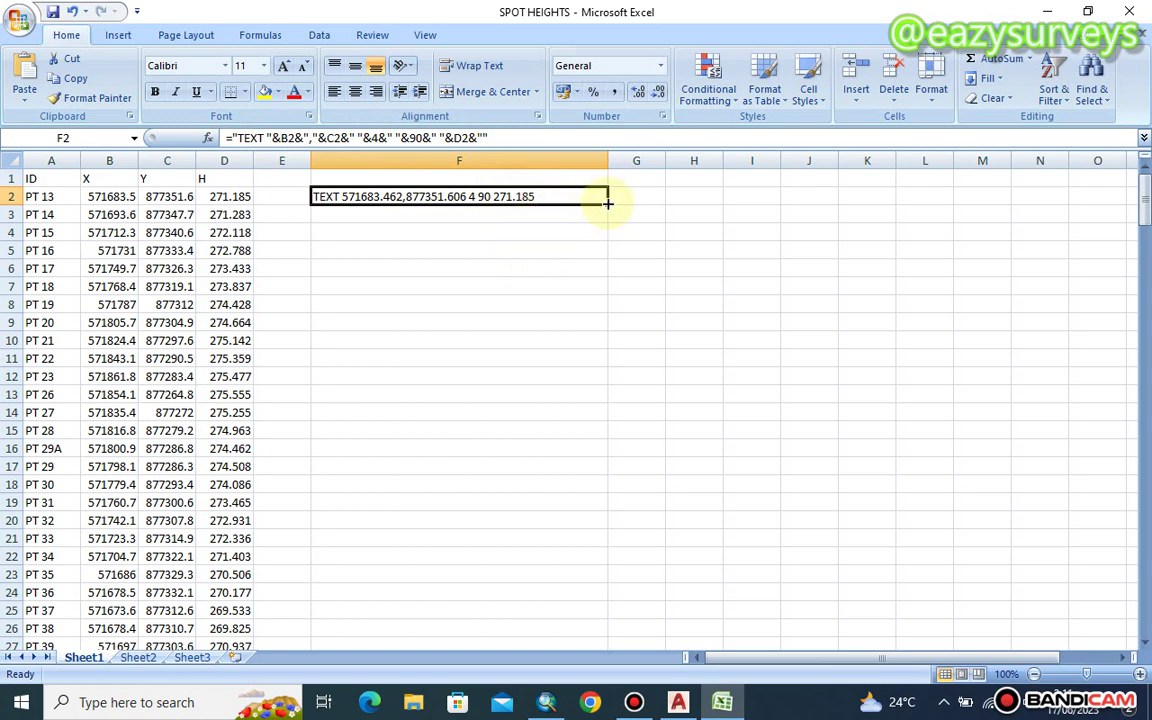
left_click_drag(607, 203, 600, 600)
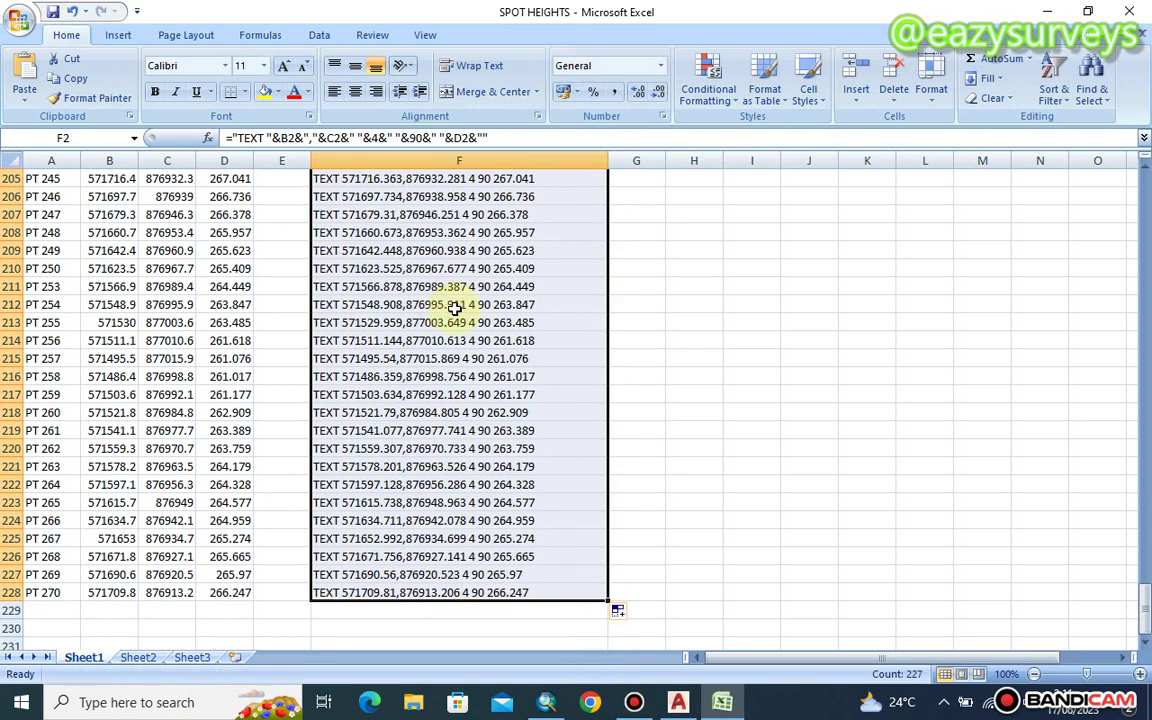
right_click(452, 310)
left_click(482, 337)
scroll(700, 250, "up", 20)
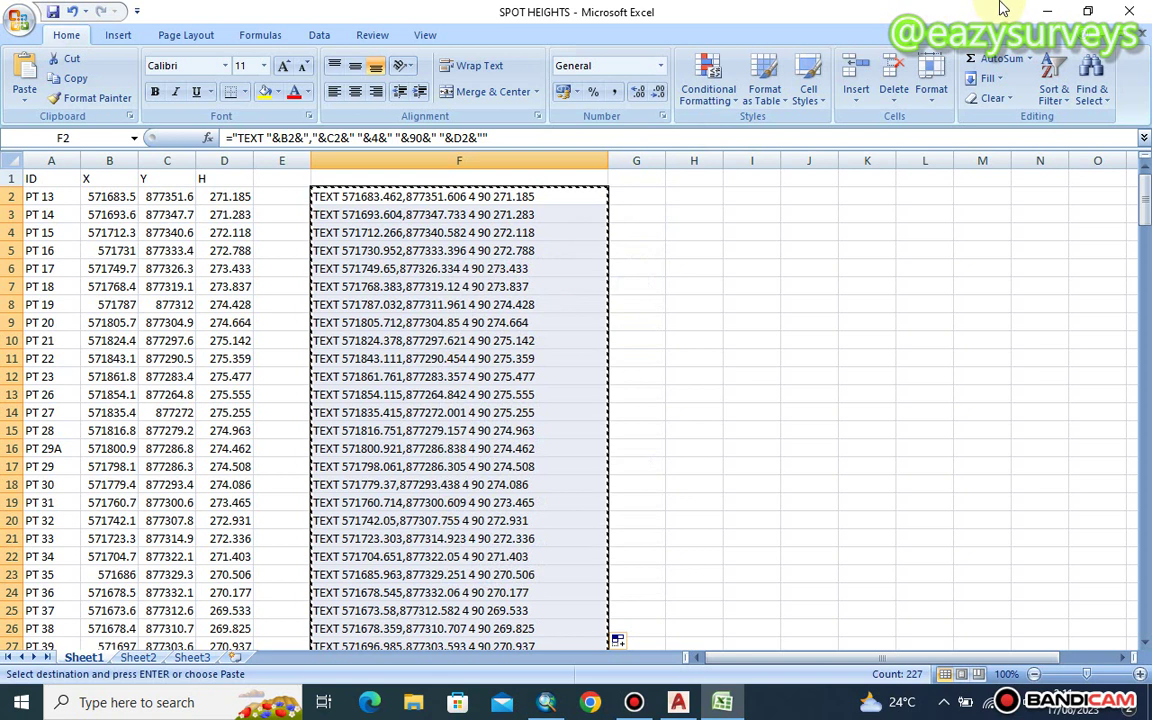
left_click(1064, 12)
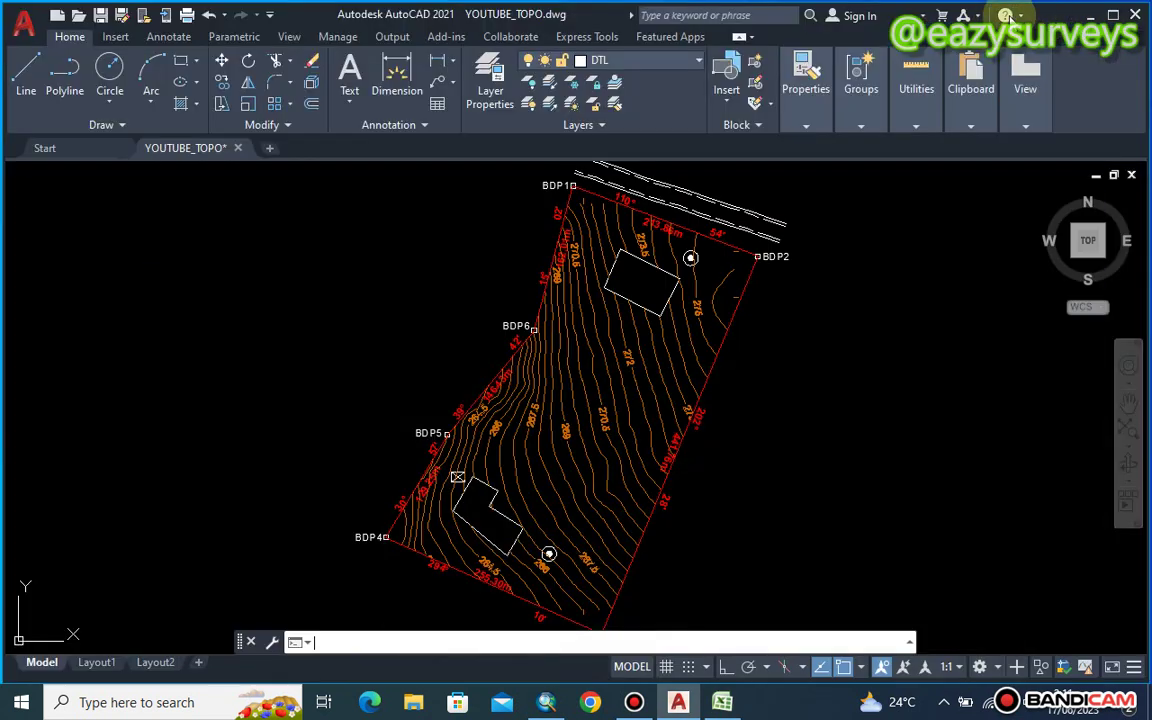
- Minimise AutoCAD and launch Notepad from Windows search
left_click(1092, 15)
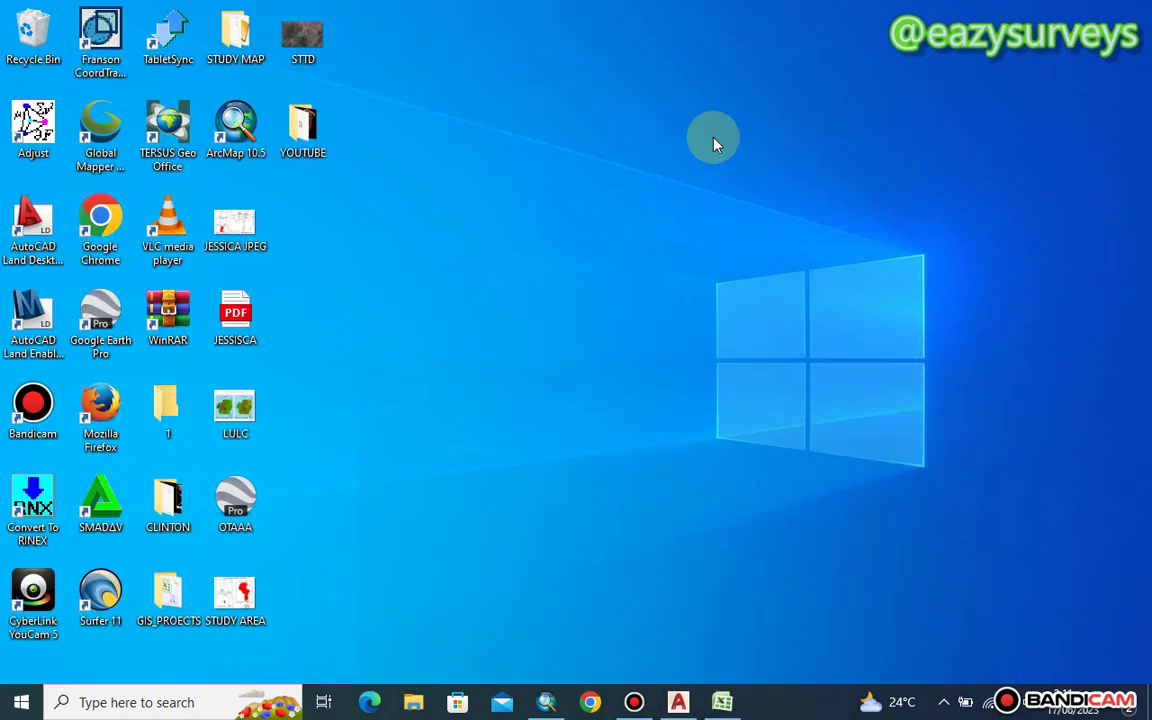
left_click(101, 703)
left_click(232, 263)
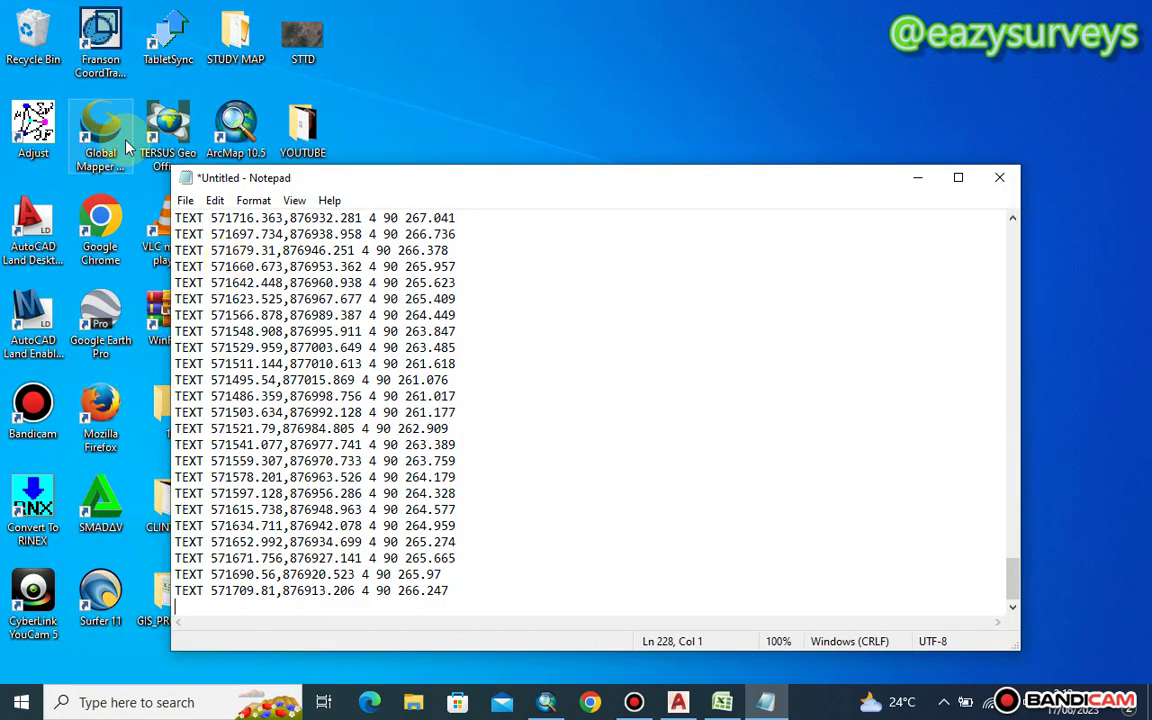
- Save the text as S_DATA.scr with type All Files, then close Notepad
left_click(185, 201)
left_click(226, 300)
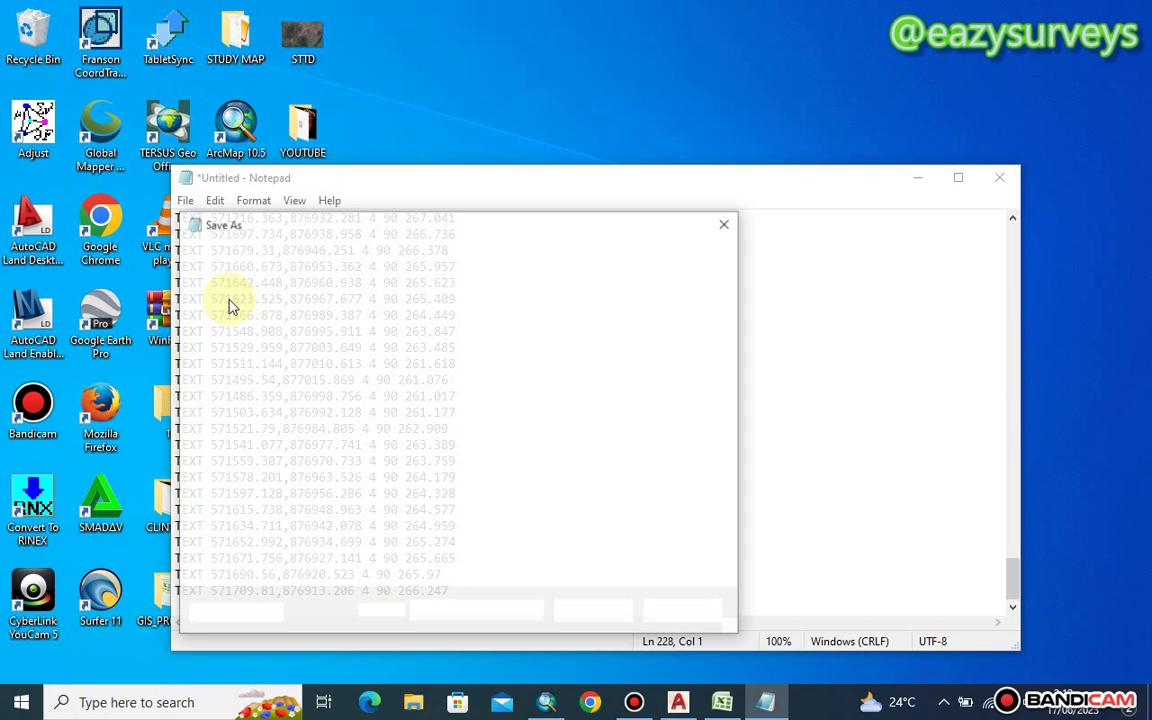
left_click(360, 579)
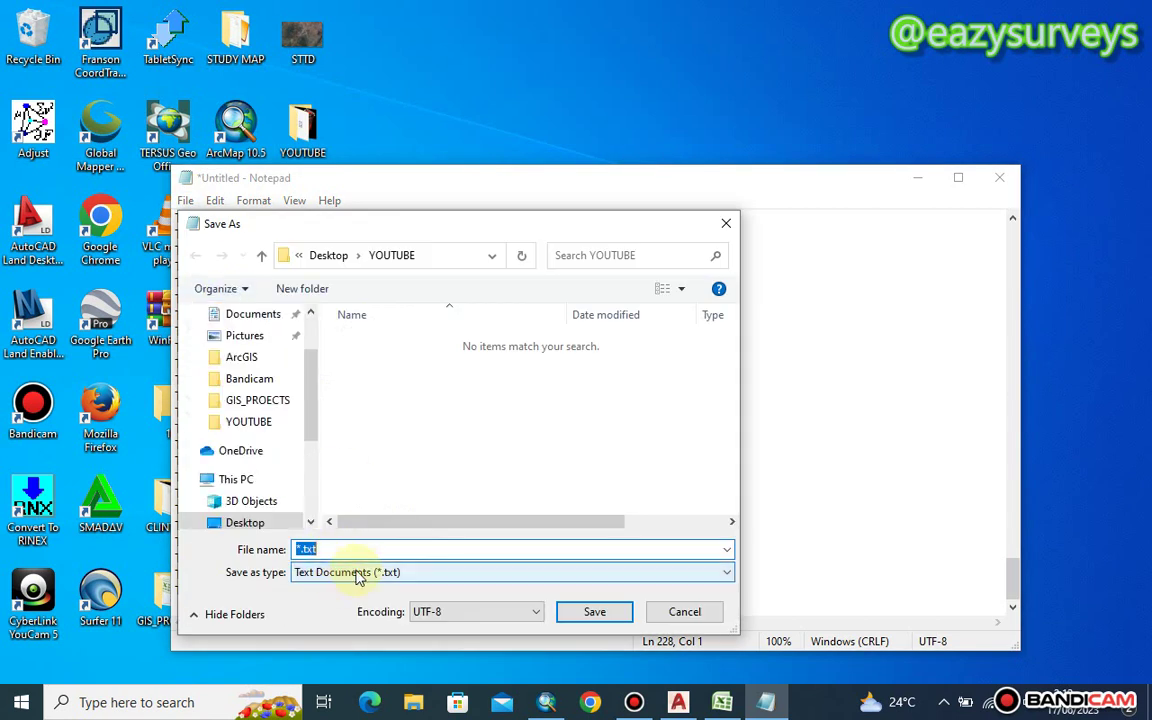
left_click(342, 603)
left_click(330, 550)
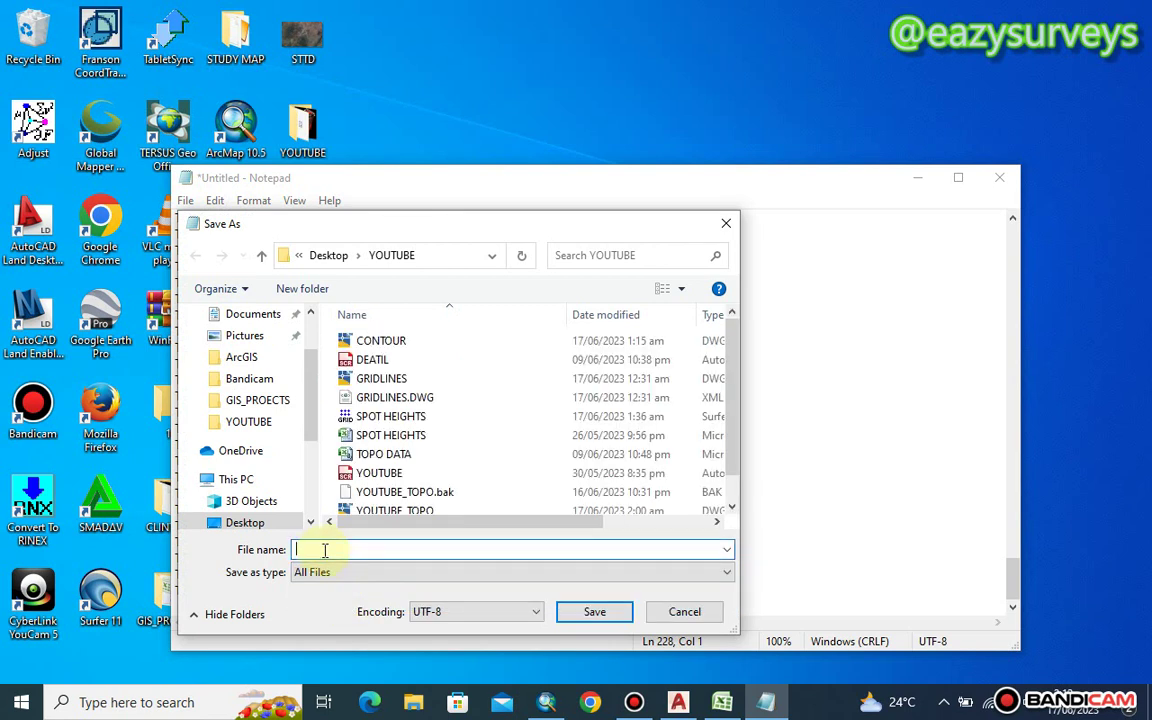
type("S-")
key("BackSpace")
type("_DATA.scr")
left_click(624, 614)
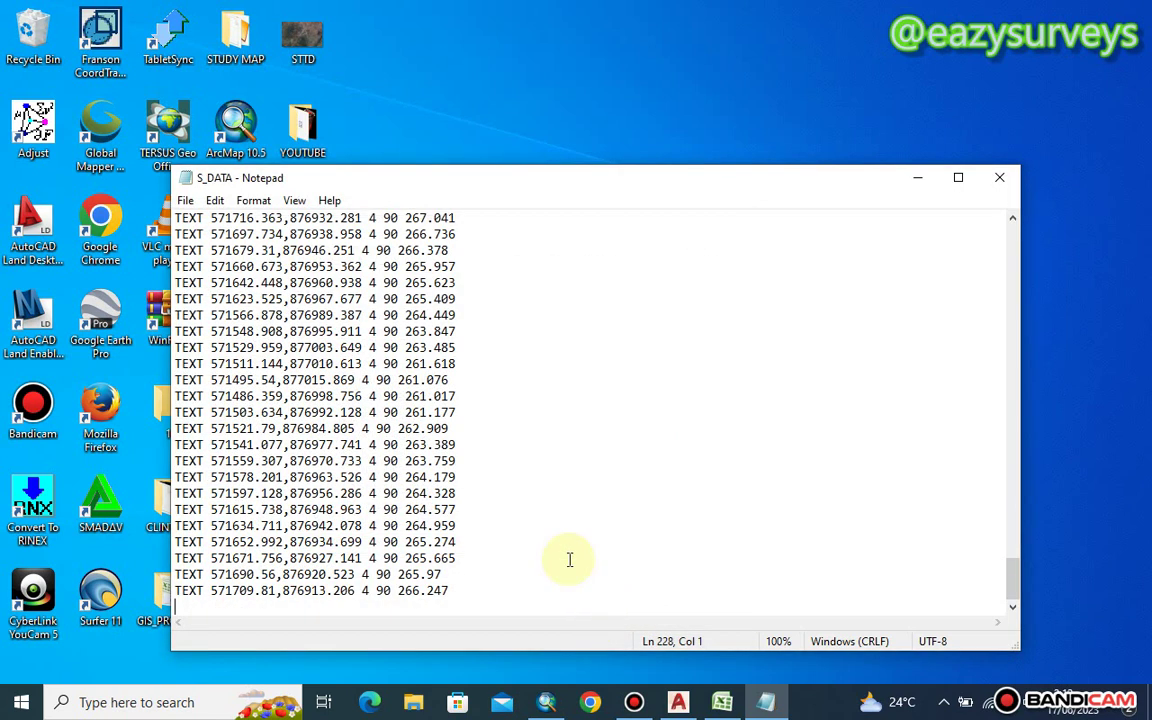
left_click(1000, 179)
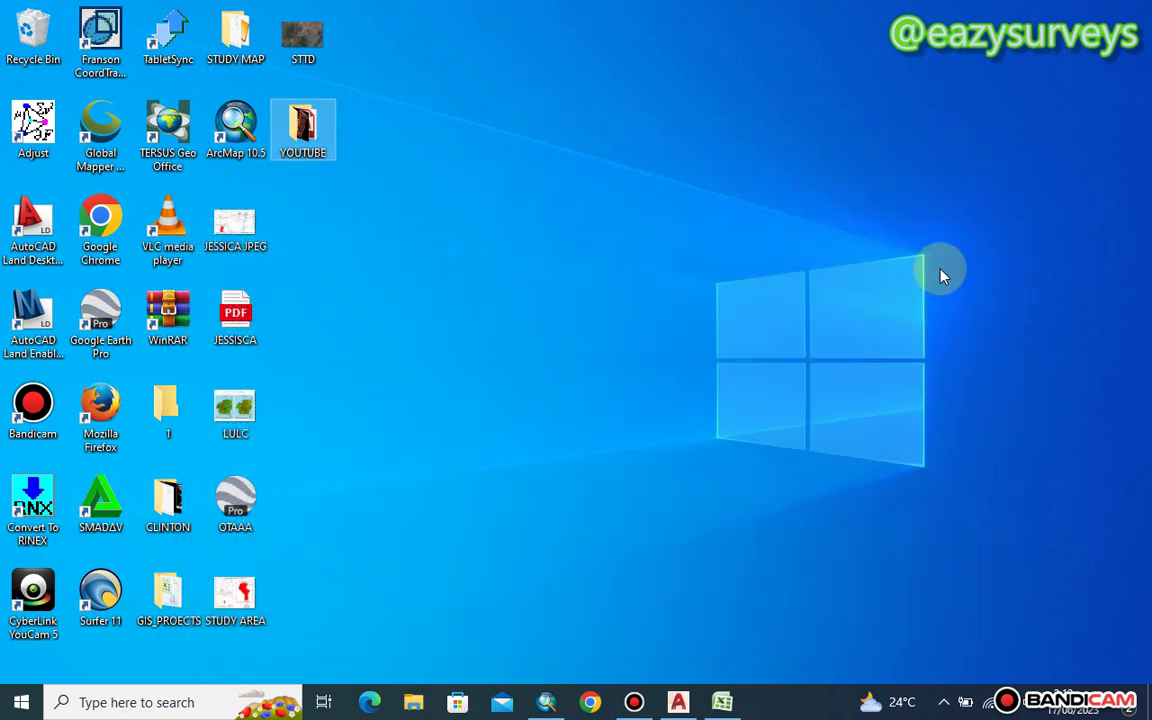
- Run the S_DATA script from the Manage tab to plot the spot height labels
left_click(678, 702)
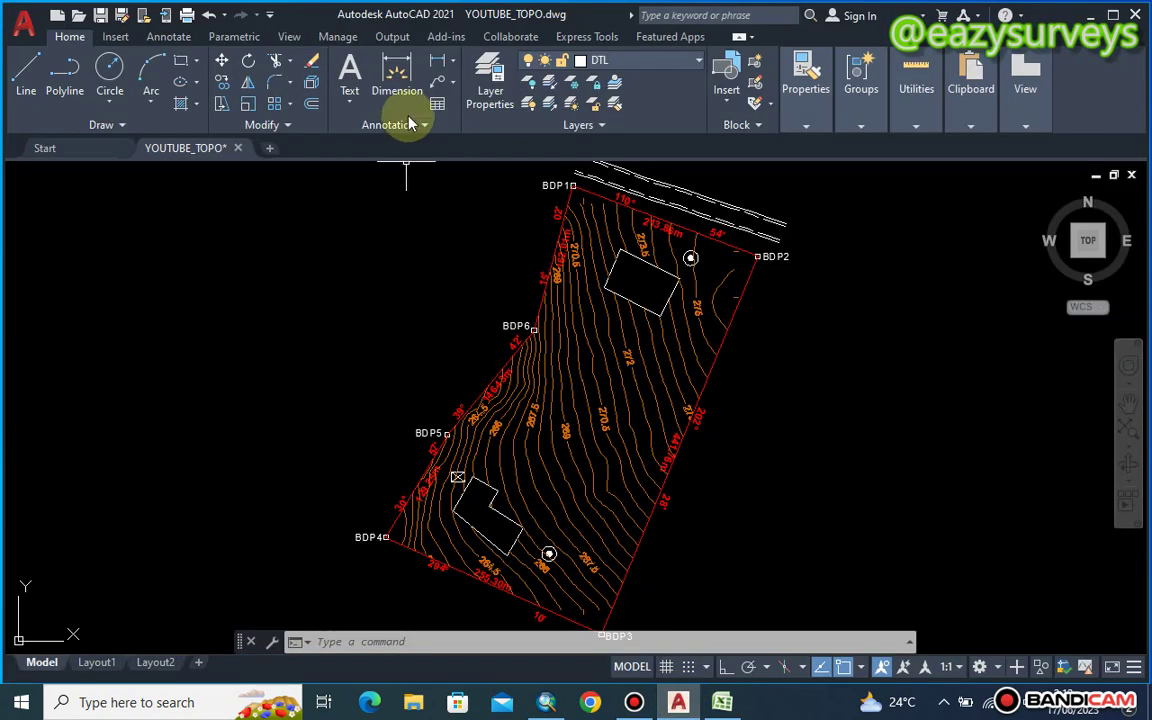
left_click(337, 36)
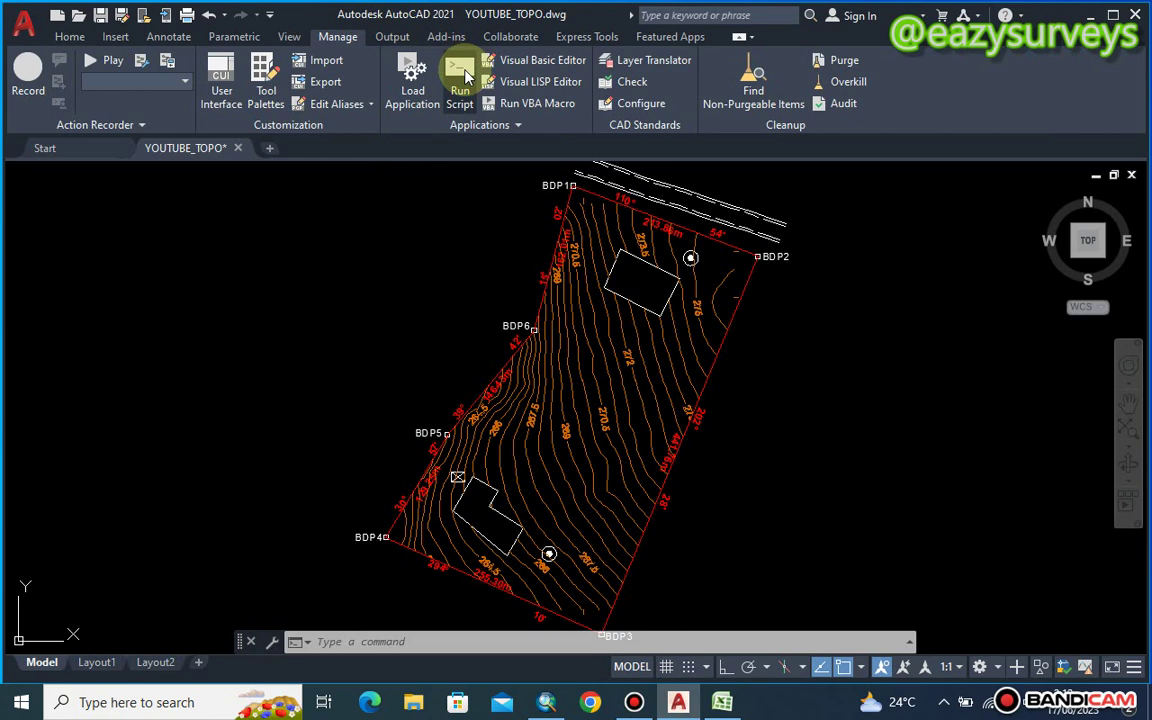
left_click(462, 75)
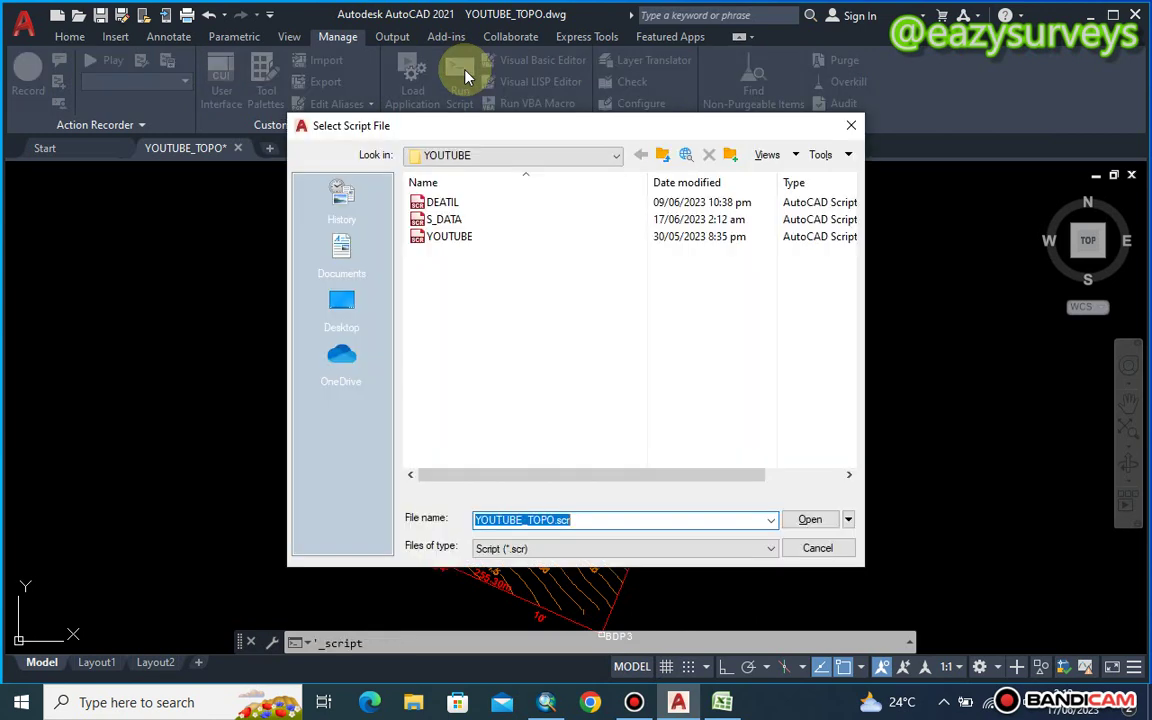
left_click(463, 222)
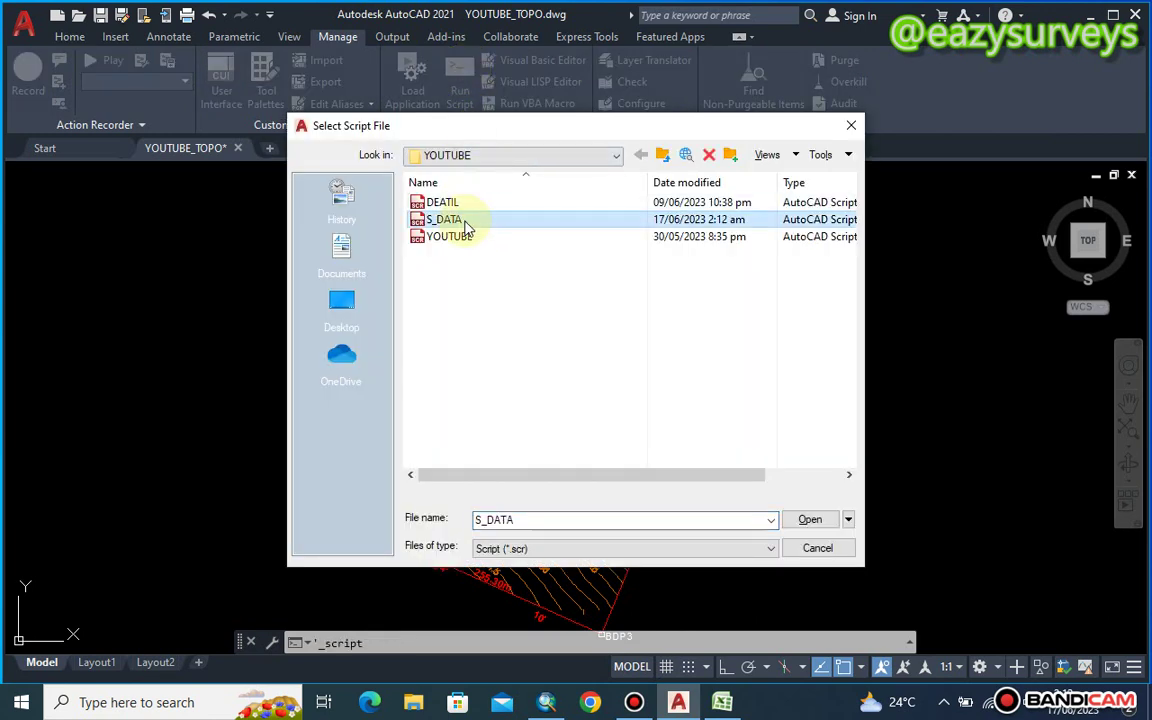
left_click(810, 521)
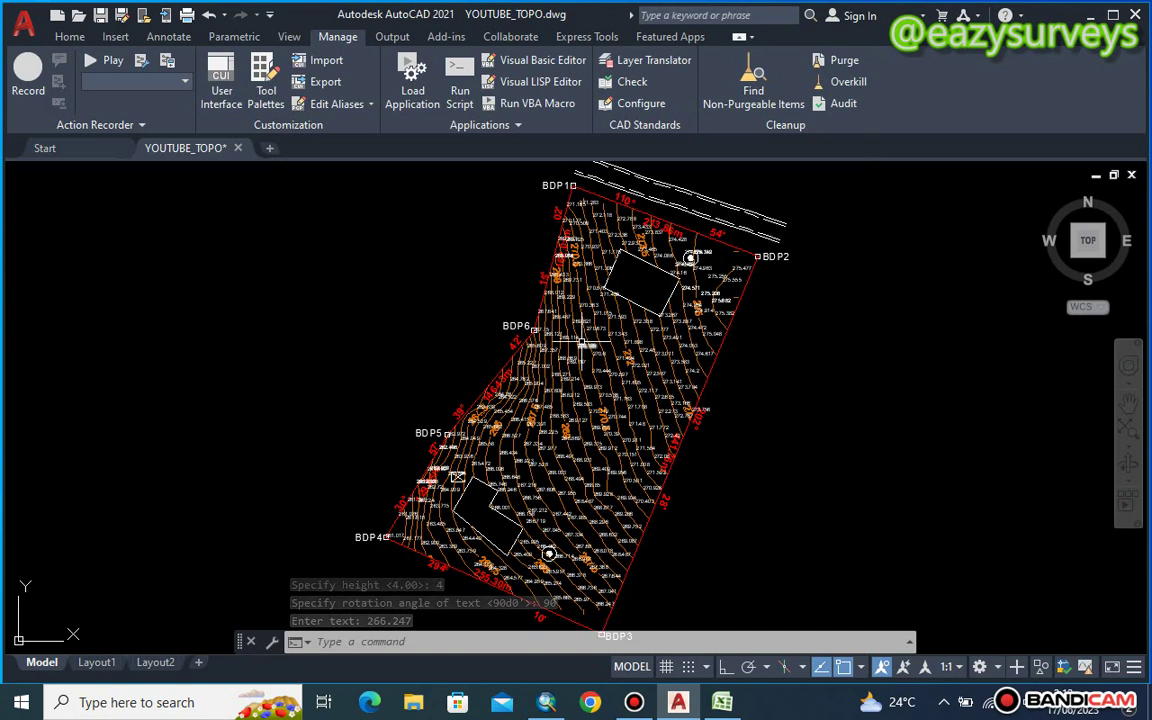
- Hide the contour and pillar layers, keeping text labels and boundary lines visible
scroll(585, 358, "up", 4)
scroll(585, 358, "down", 4)
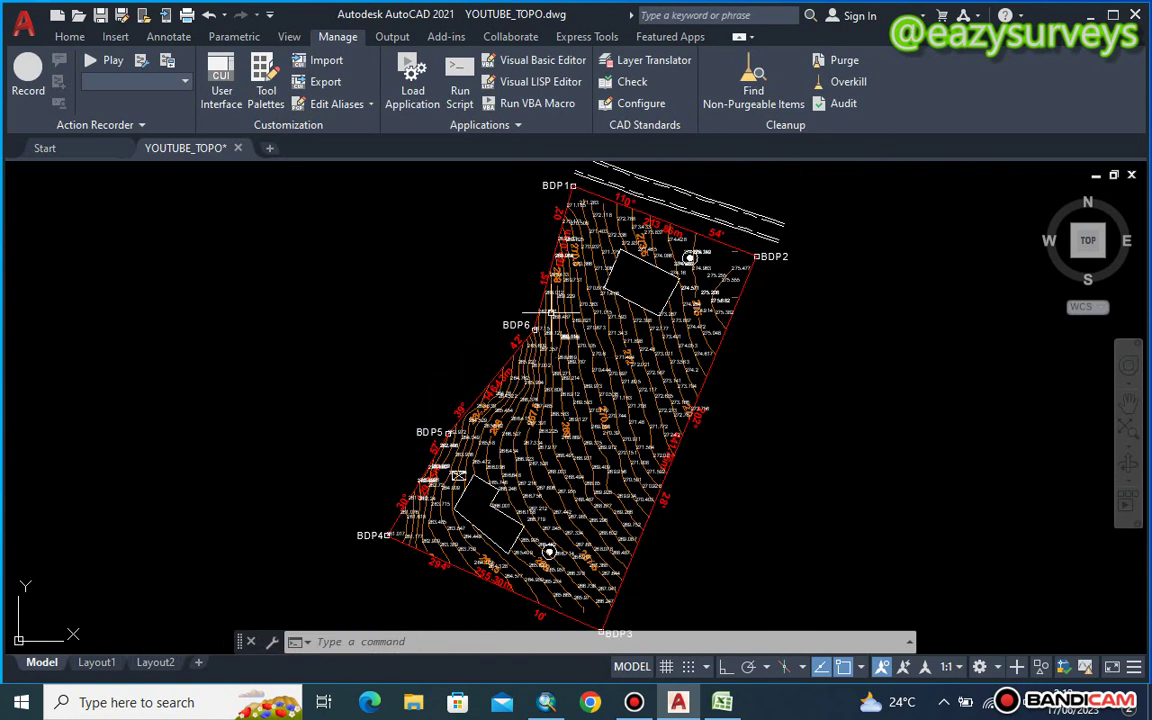
left_click(74, 33)
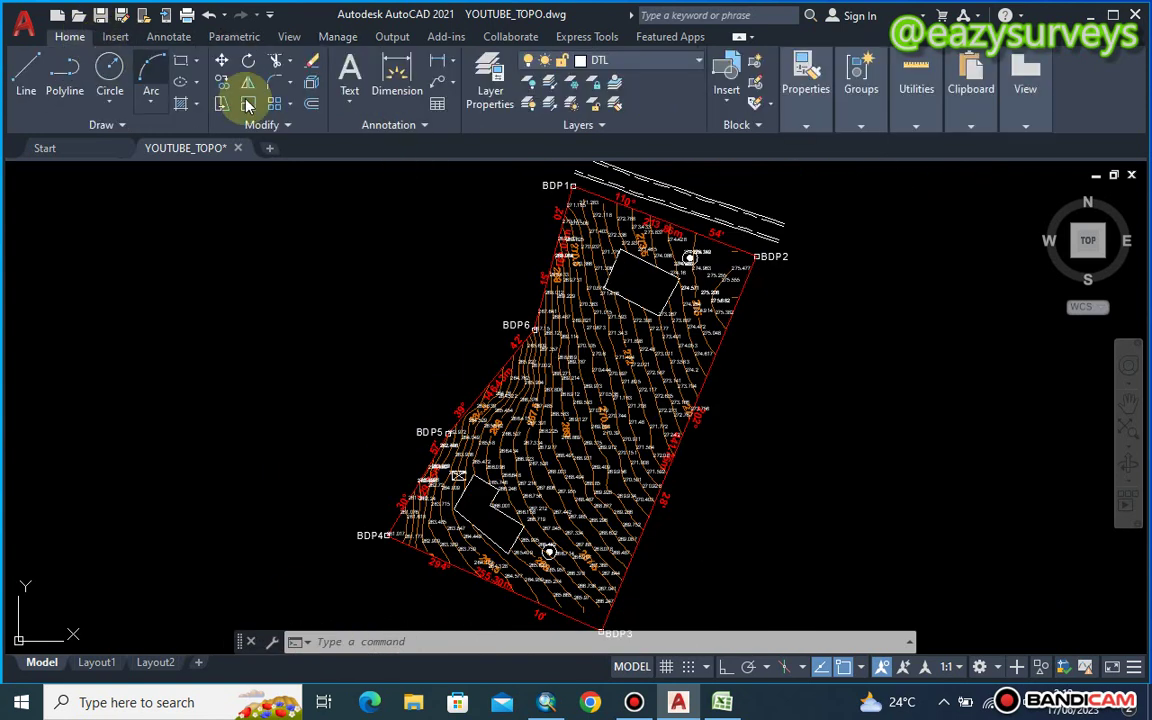
left_click(490, 84)
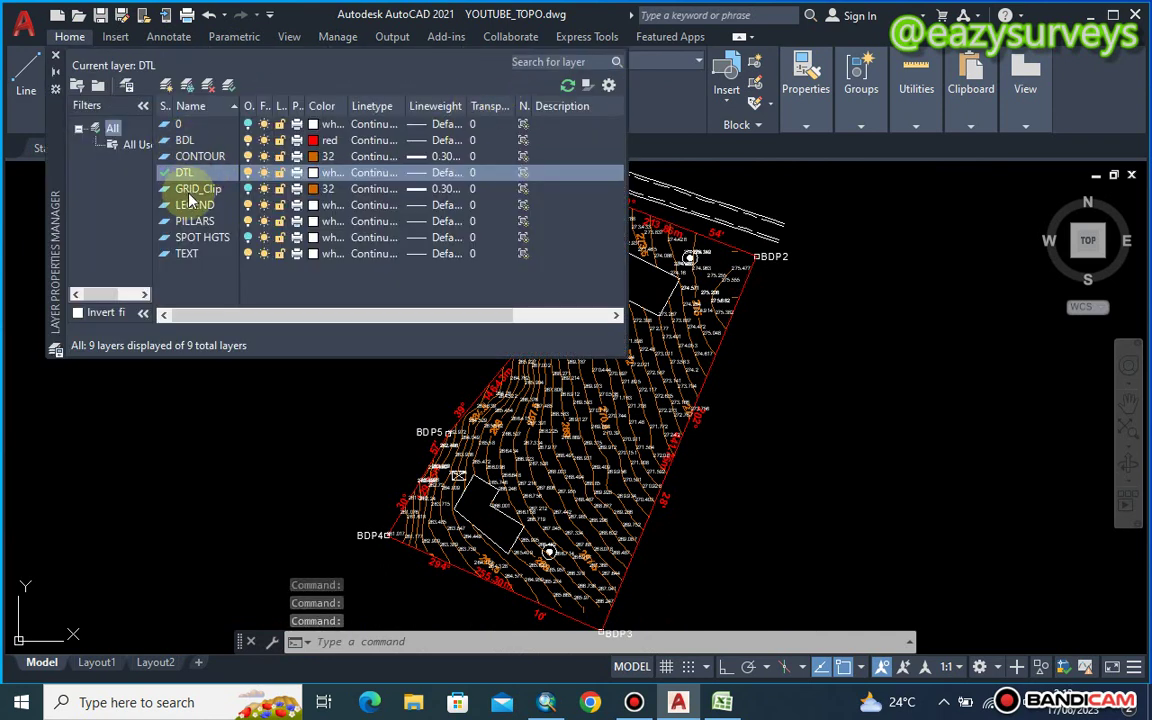
left_click(249, 157)
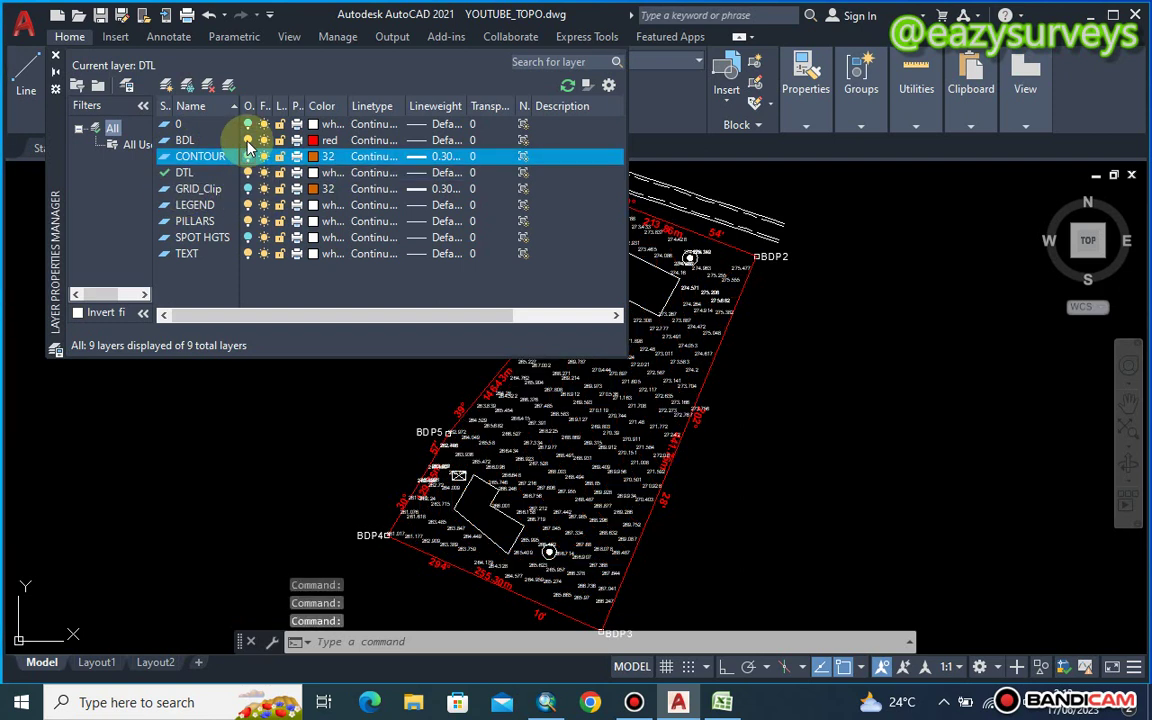
left_click(248, 141)
left_click(248, 205)
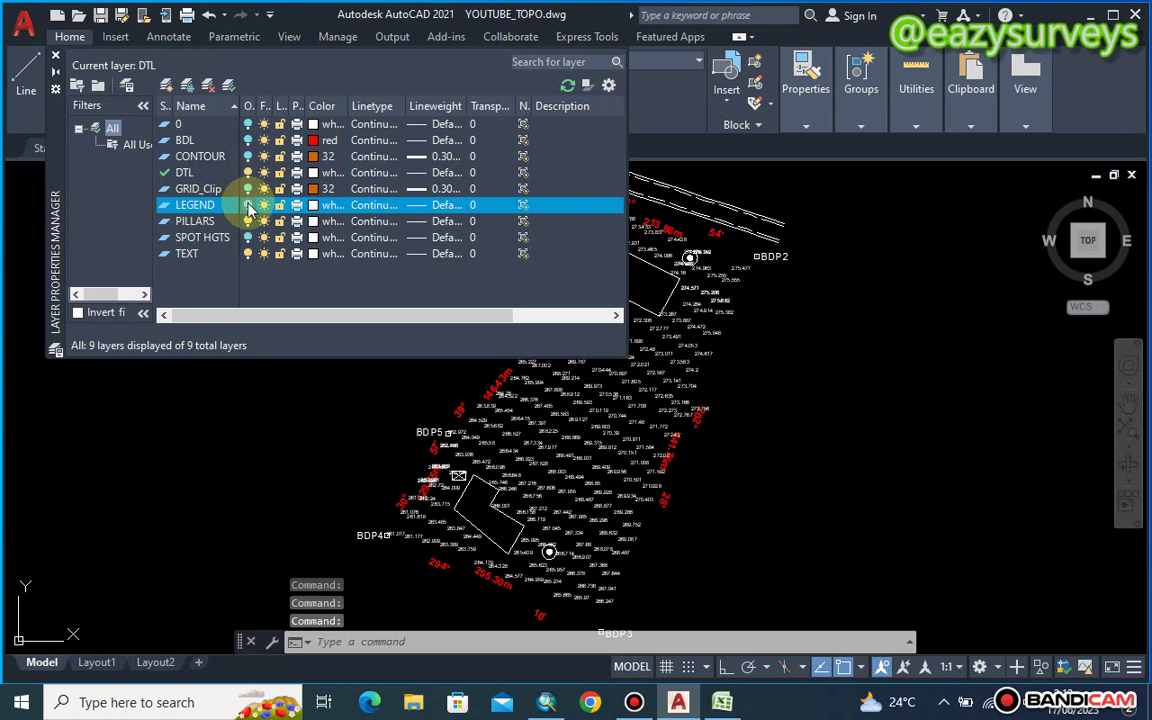
left_click(248, 222)
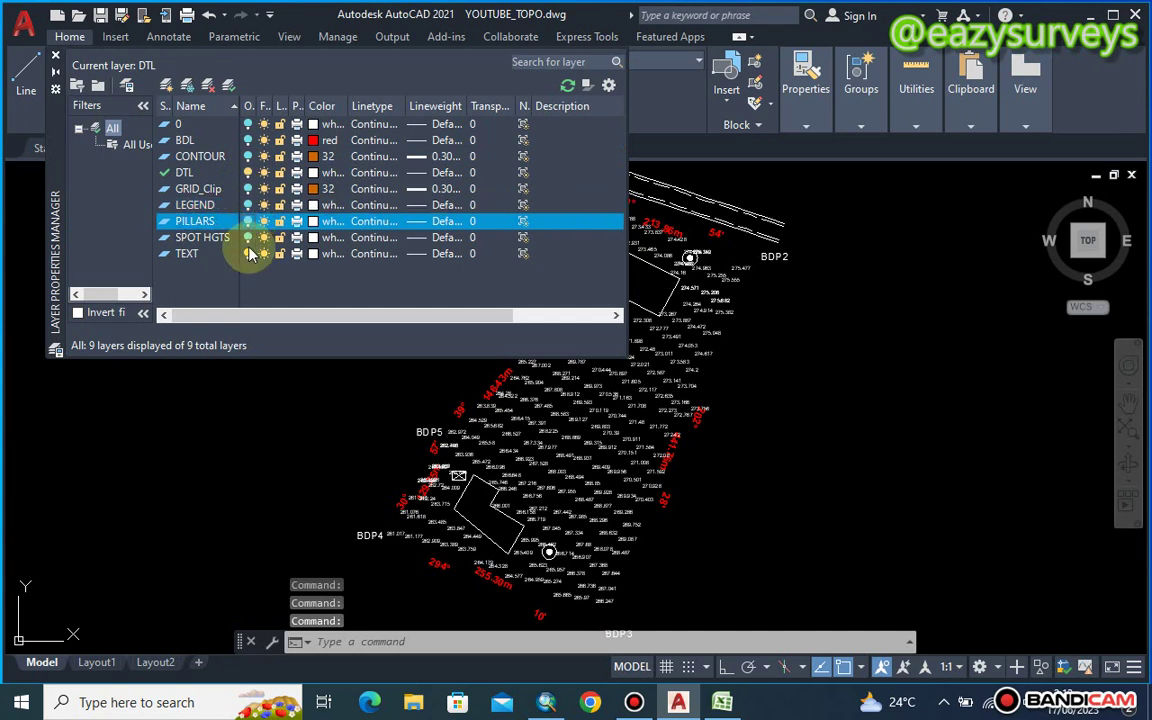
left_click(248, 254)
left_click(248, 254)
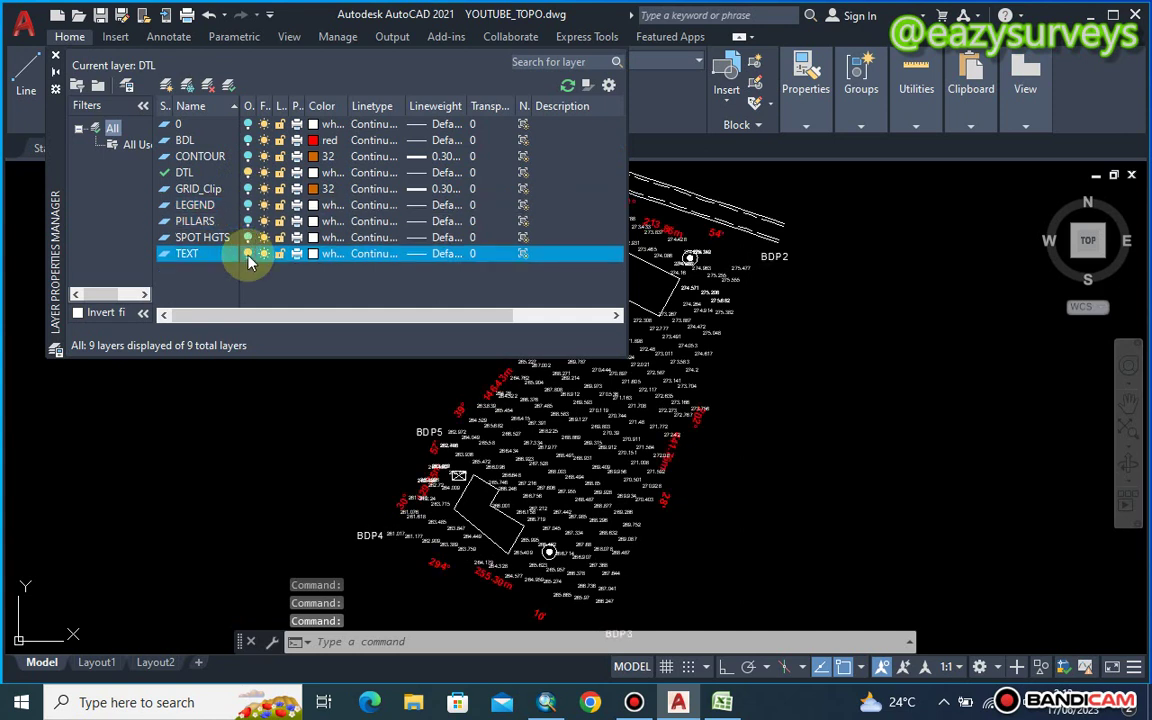
left_click(248, 140)
left_click(249, 142)
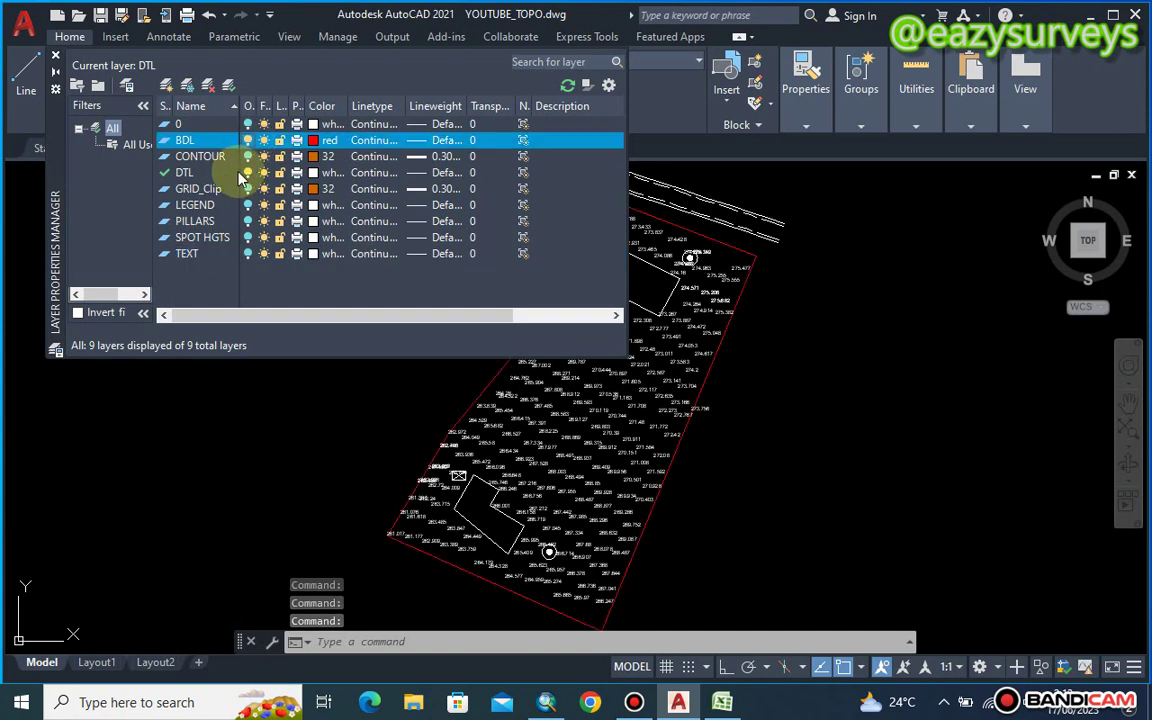
left_click(55, 55)
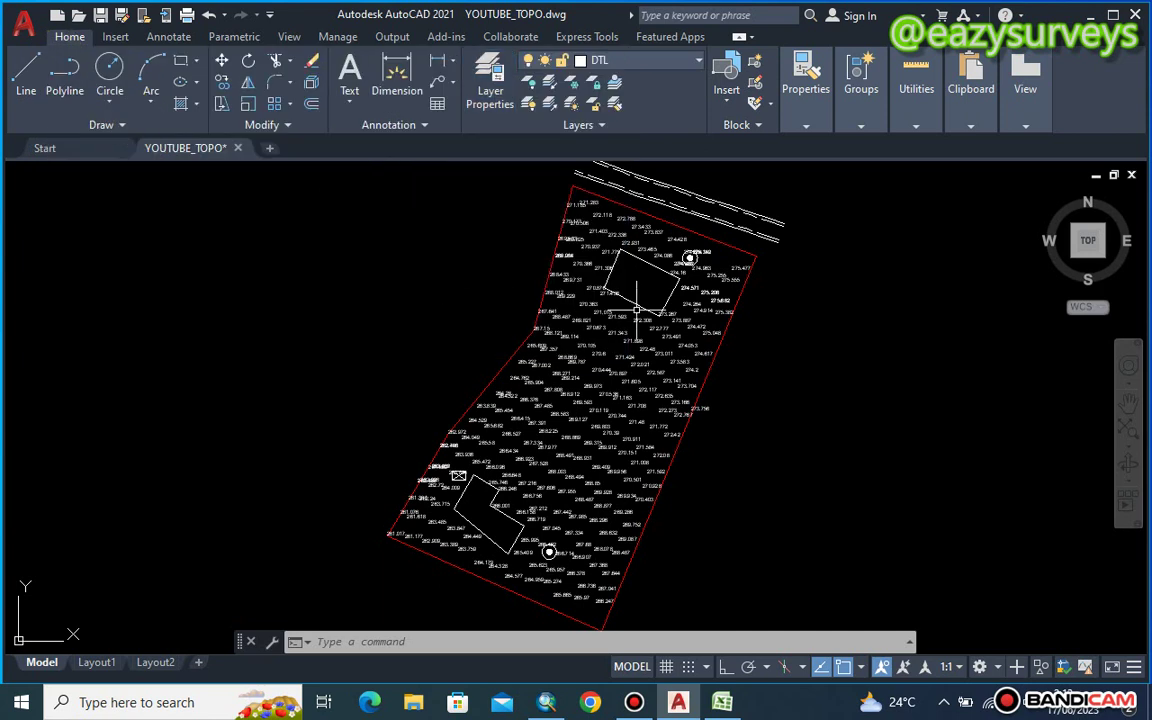
- Zoom in on the spot heights and start the LINE command
scroll(660, 456, "up", 7)
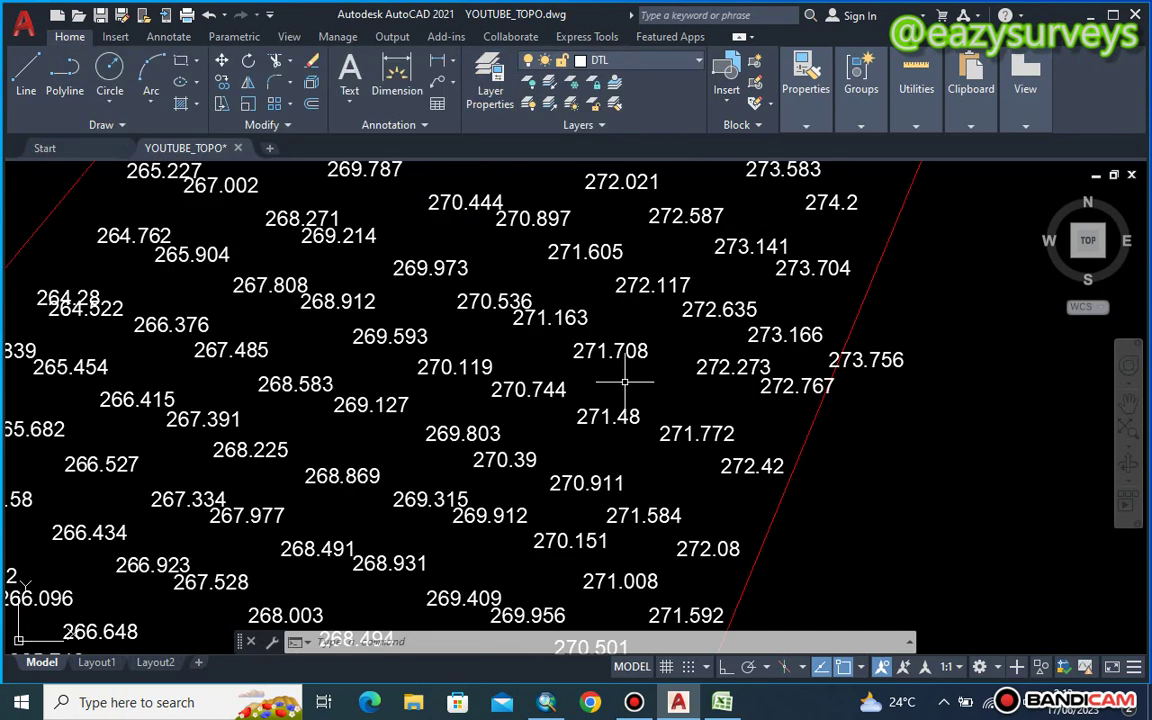
scroll(618, 370, "down", 5)
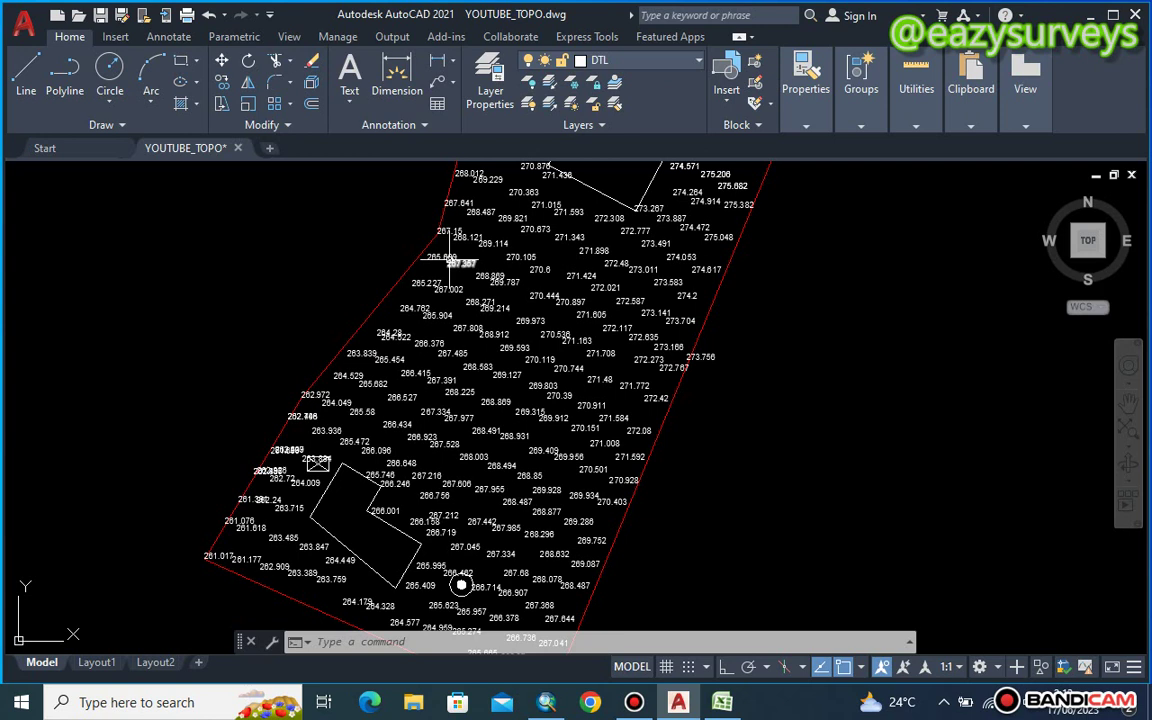
scroll(451, 260, "up", 2)
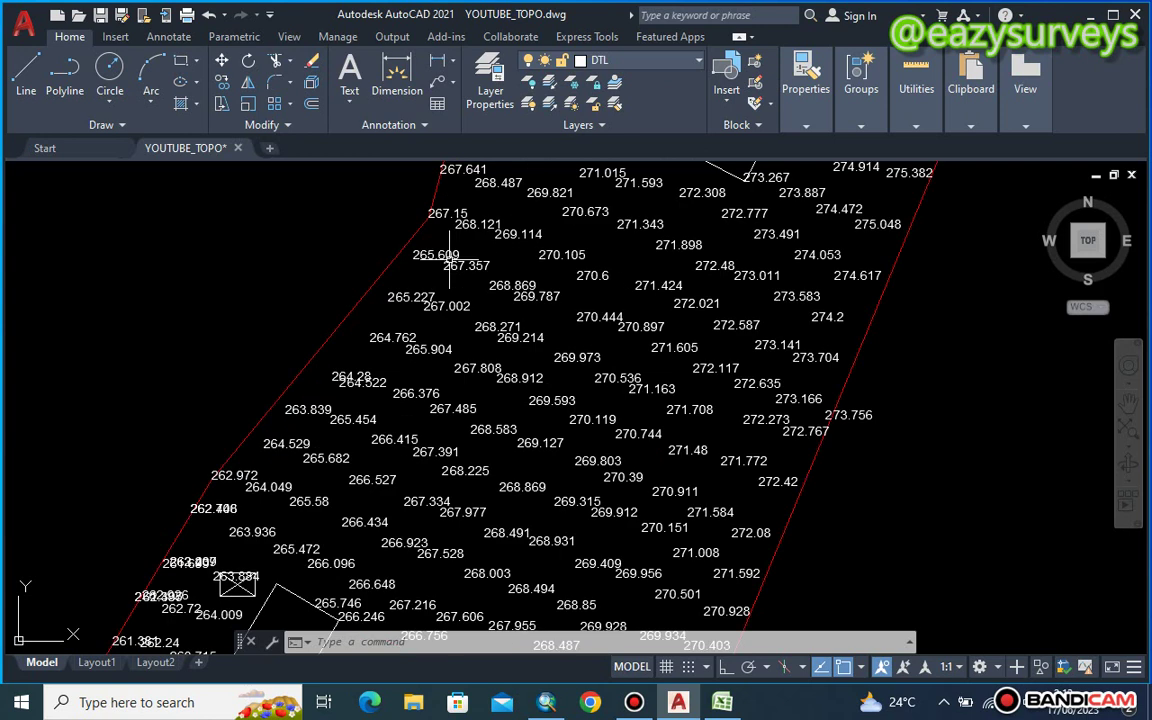
left_click(29, 75)
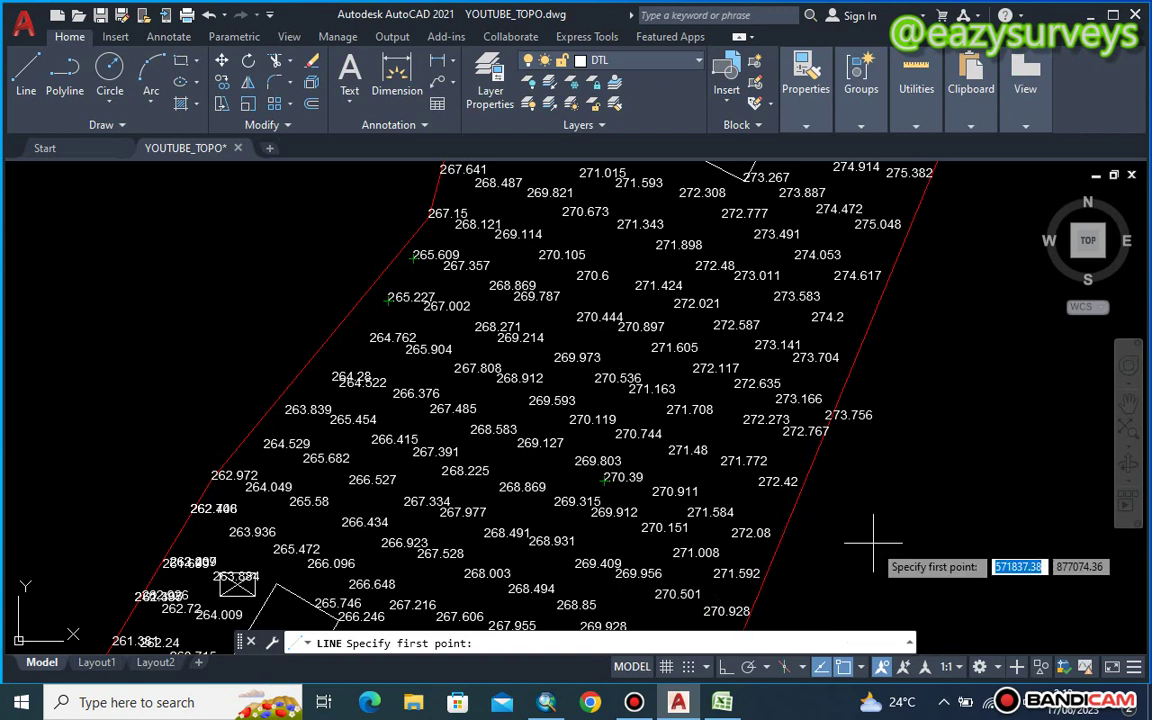
- With OSNAP off, draw two short line strokes forming a cross beside 265.609
left_click(843, 668)
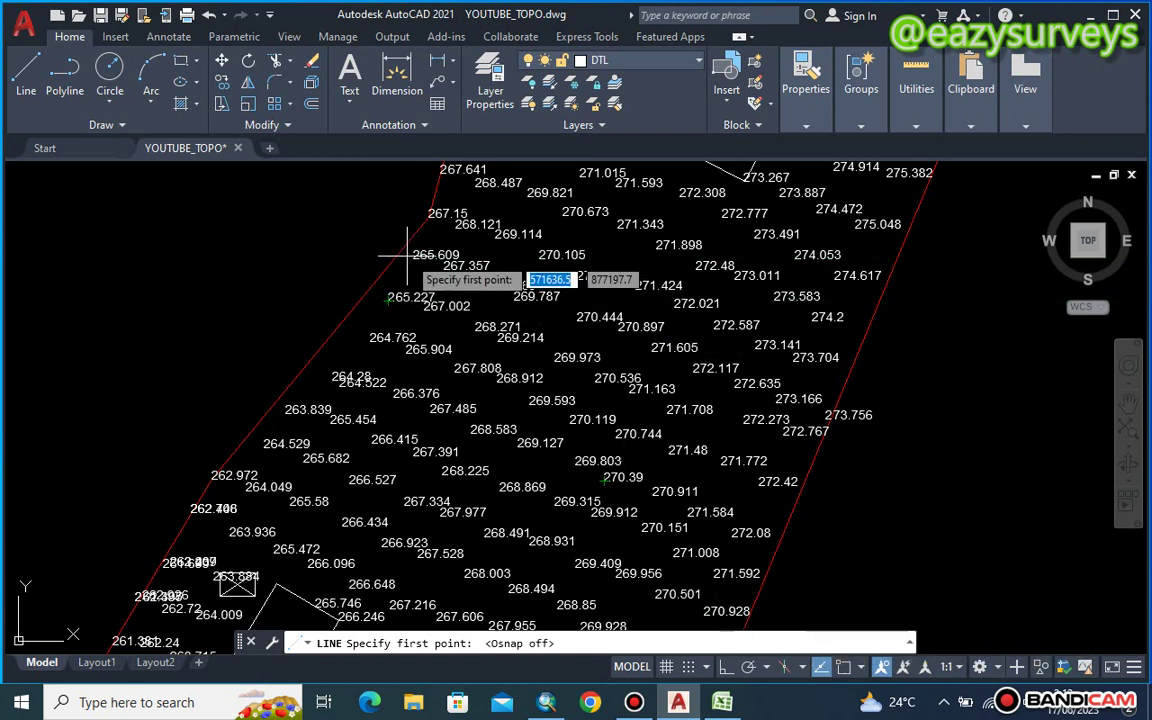
scroll(407, 256, "up", 6)
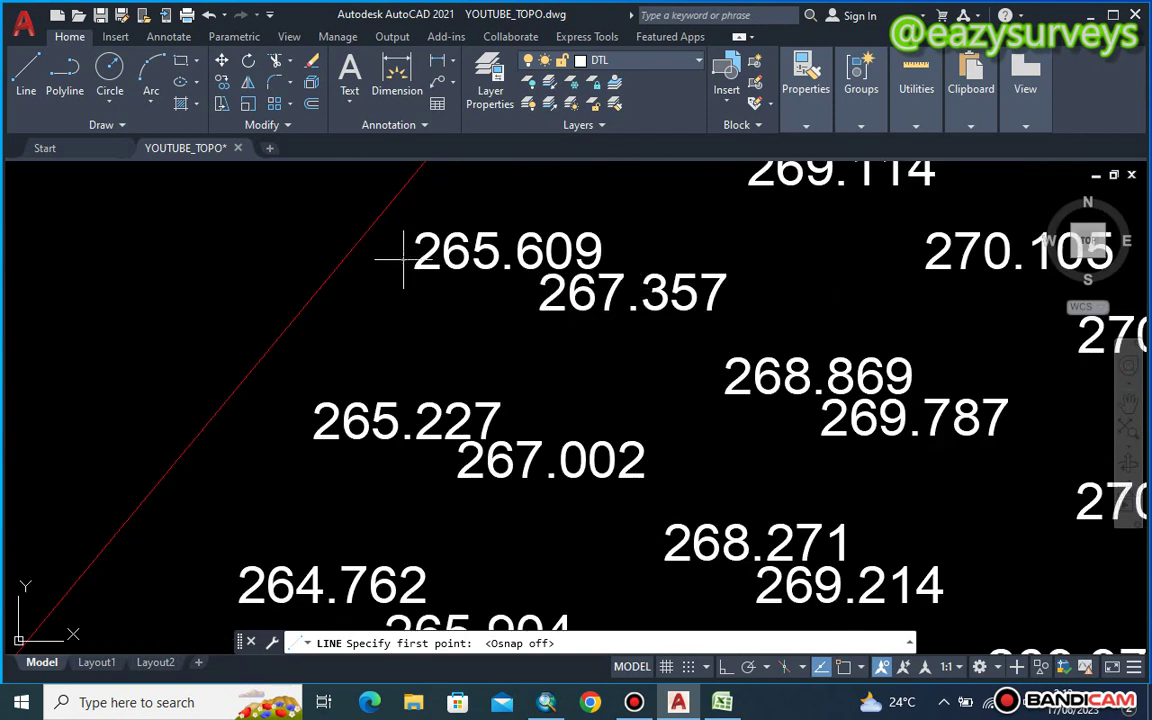
left_click(404, 258)
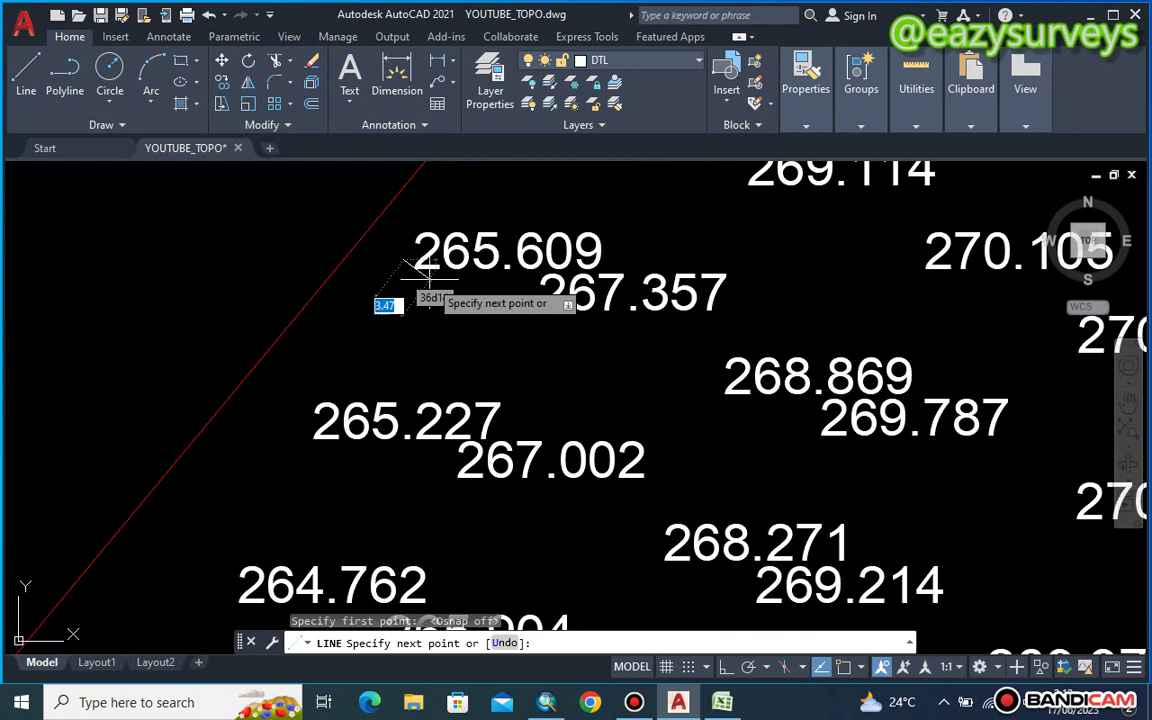
left_click(425, 274)
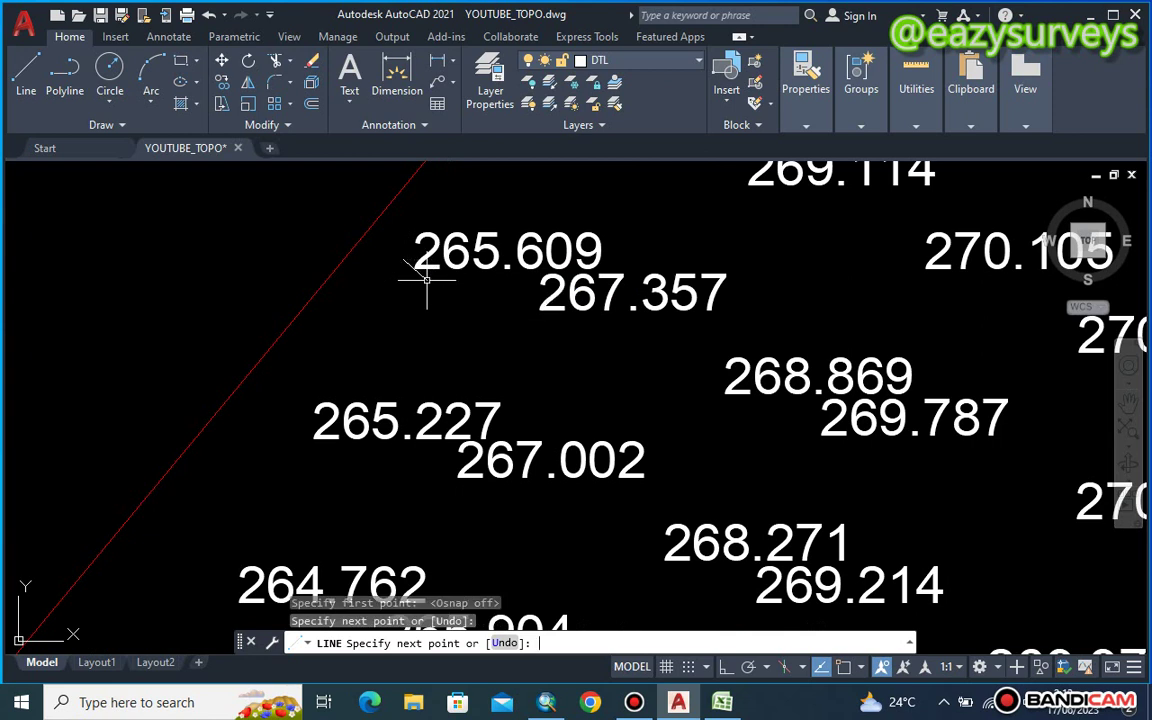
key("Return")
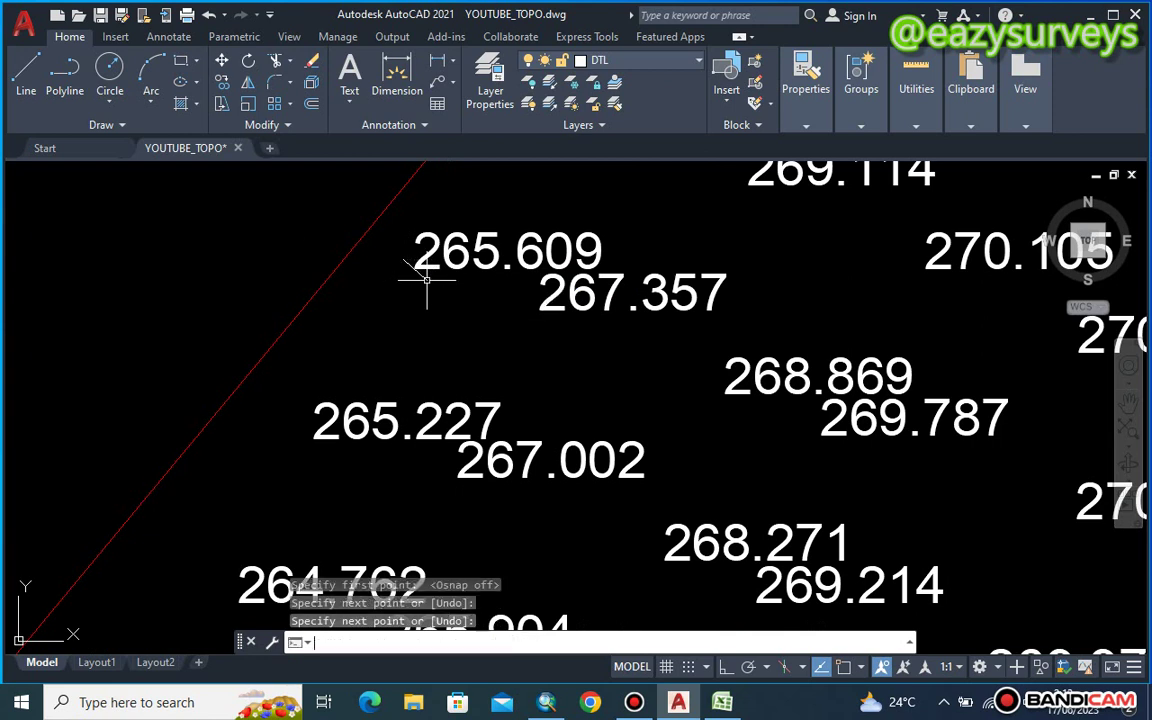
left_click(31, 66)
left_click(415, 266)
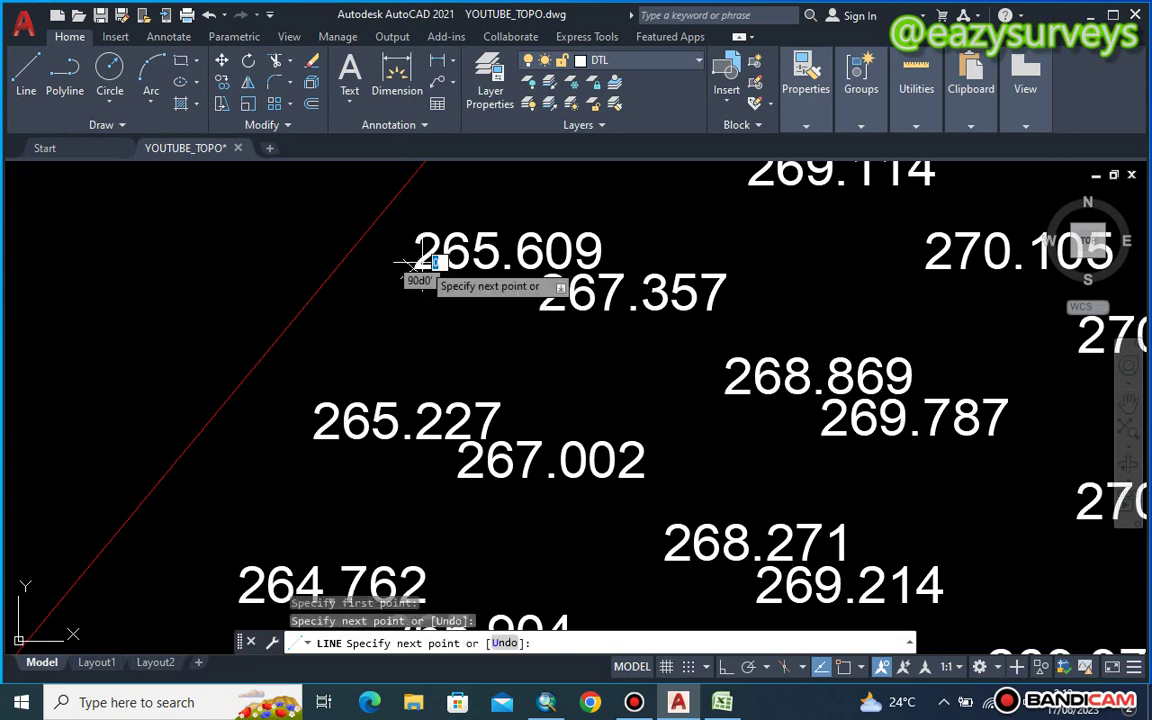
key("Return")
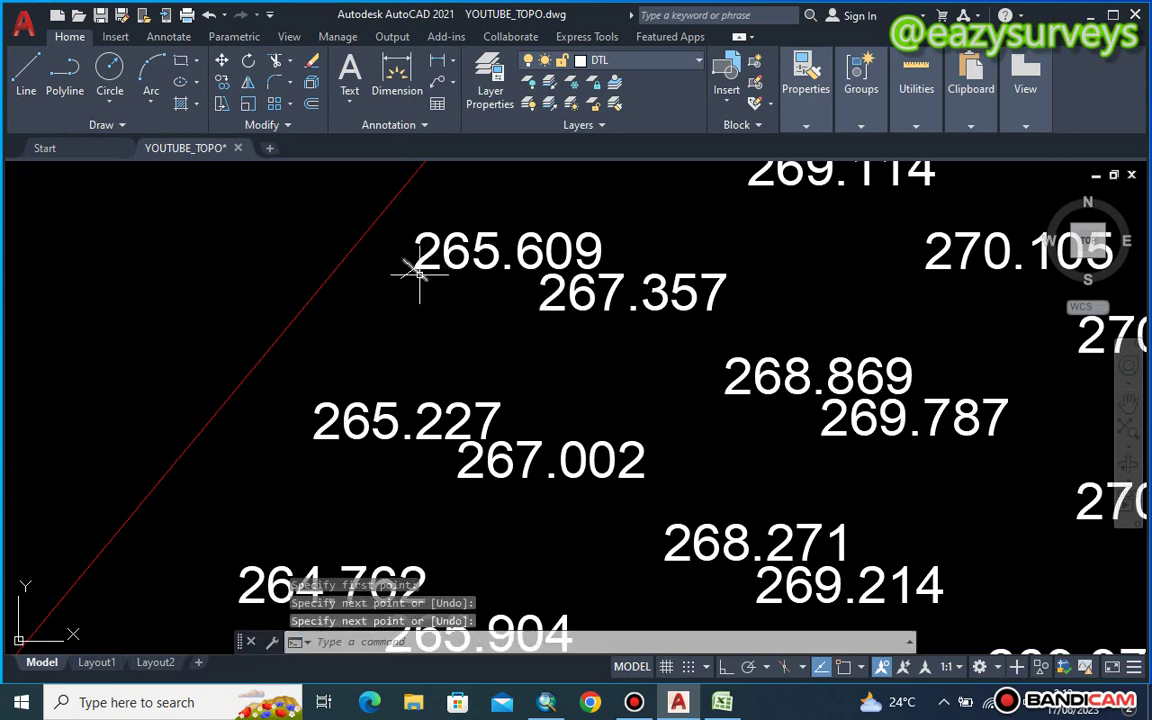
- Select the cross, turn OSNAP back on and move it from its centre
scroll(429, 296, "up", 2)
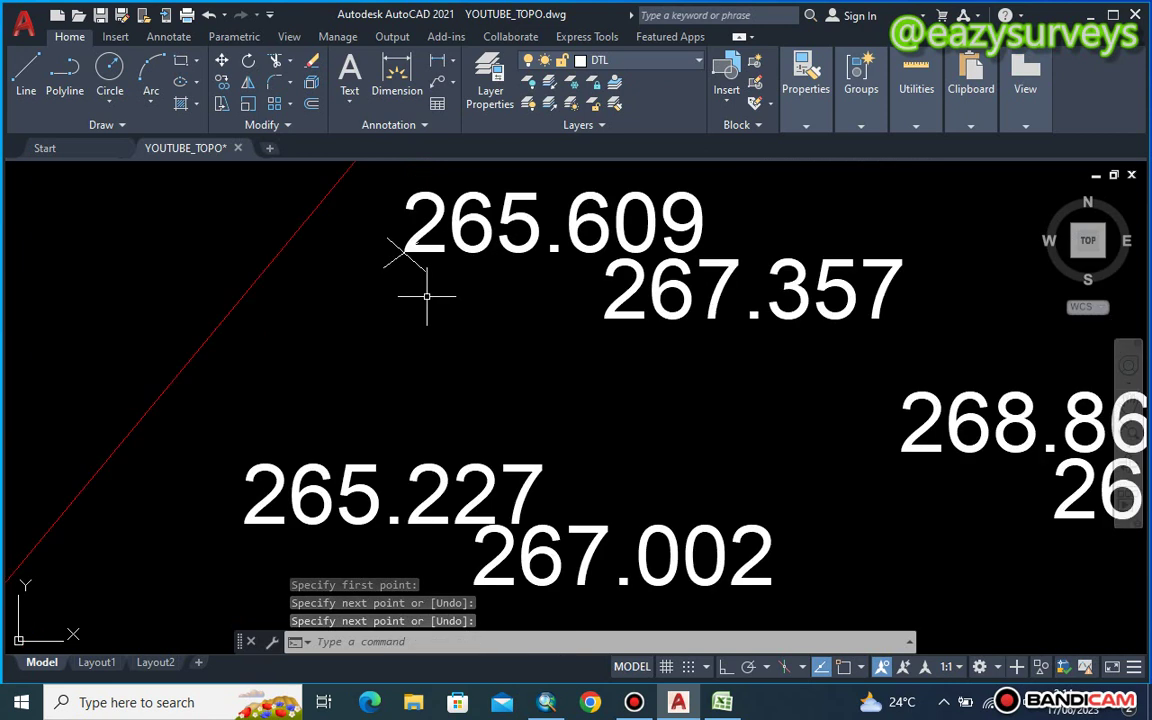
left_click(428, 295)
left_click(388, 250)
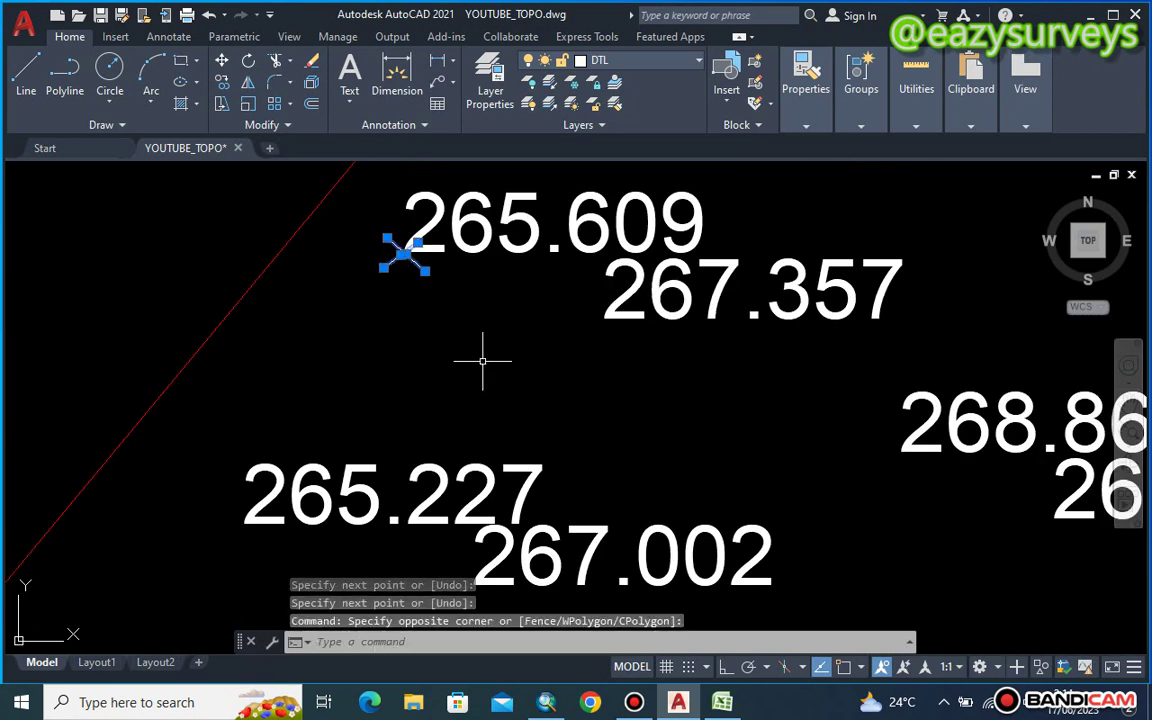
key("F3")
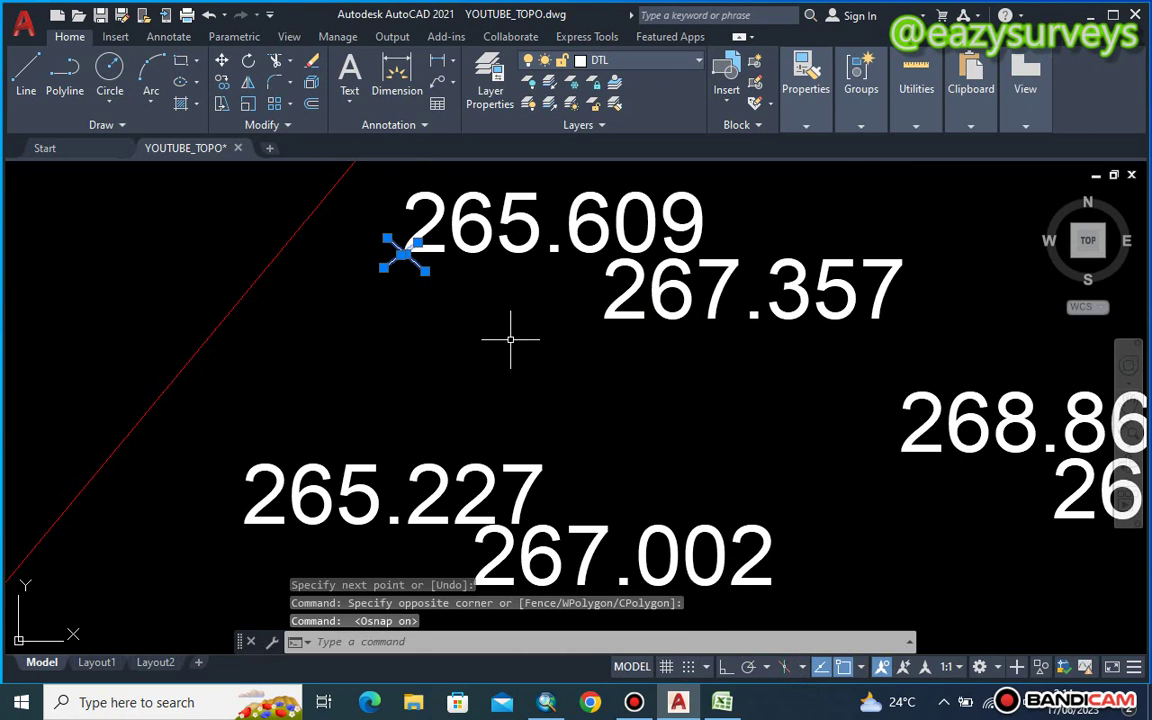
right_click(512, 343)
left_click(547, 402)
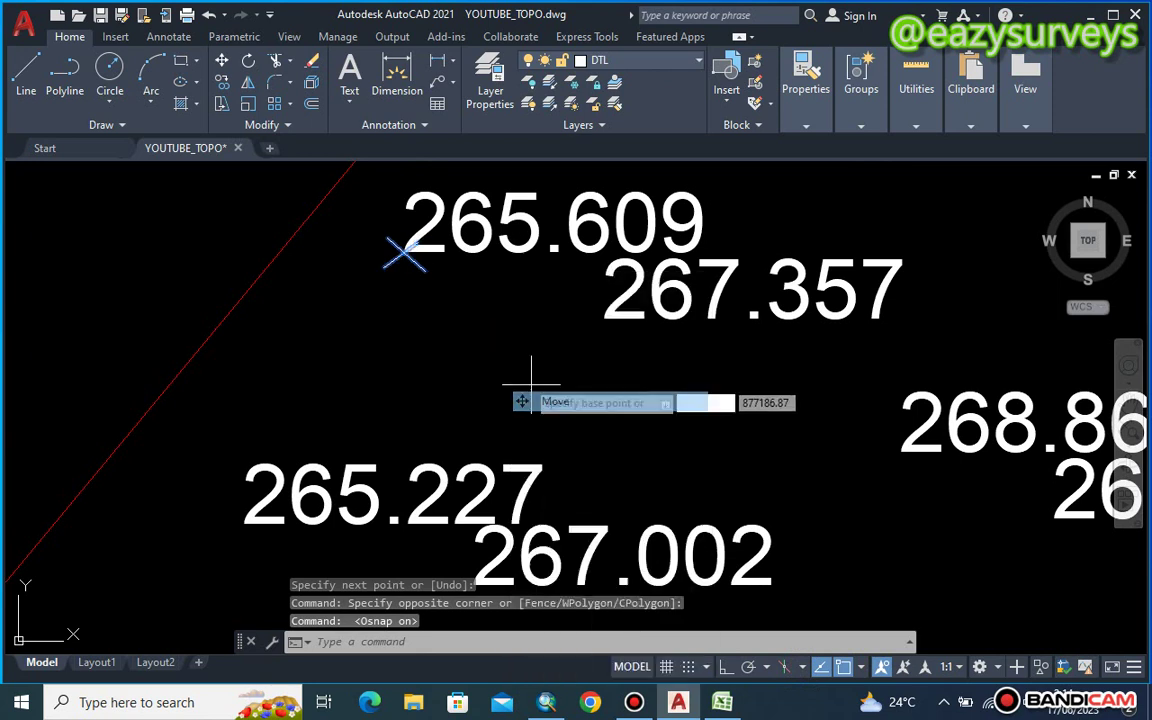
left_click(403, 254)
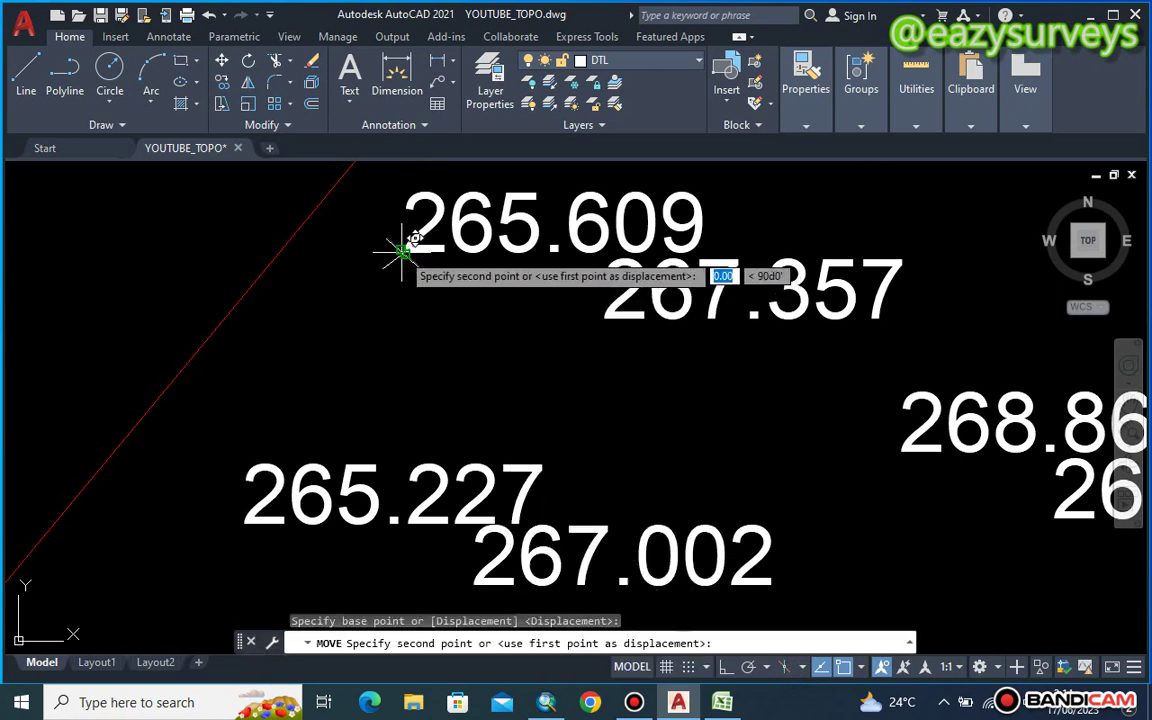
- Drop the cross on the 265.609 point and start copying it from its centre
left_click(402, 251)
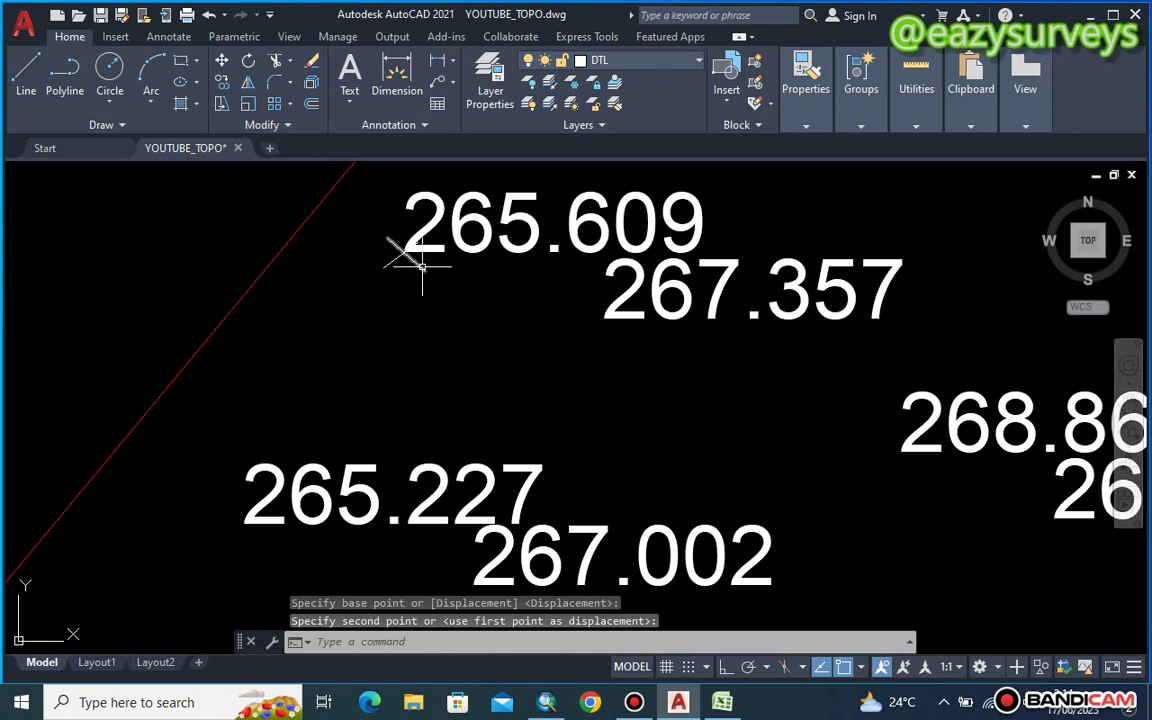
left_click(402, 258)
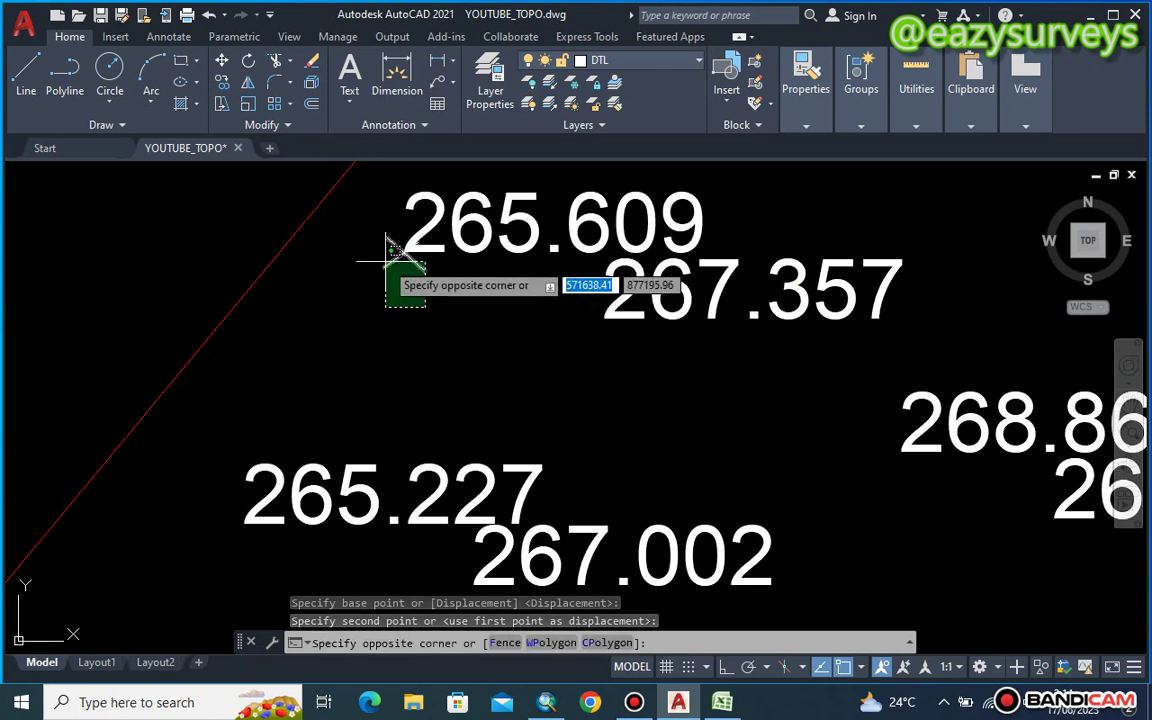
left_click(386, 249)
right_click(443, 291)
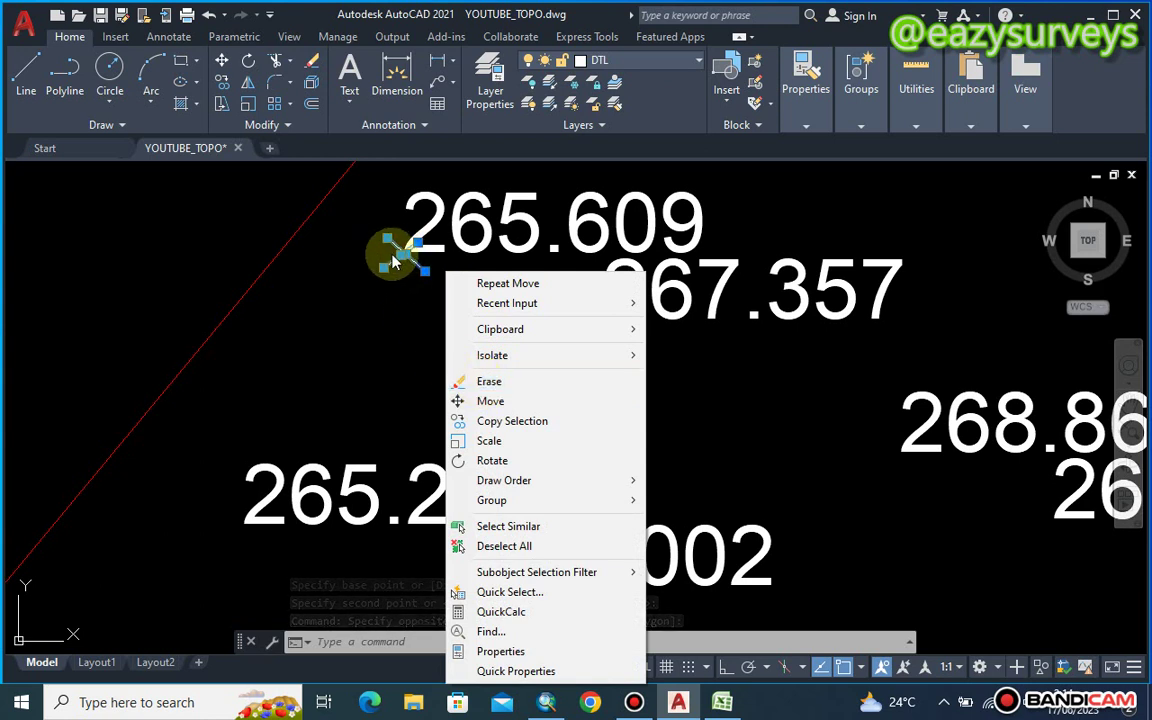
left_click(497, 421)
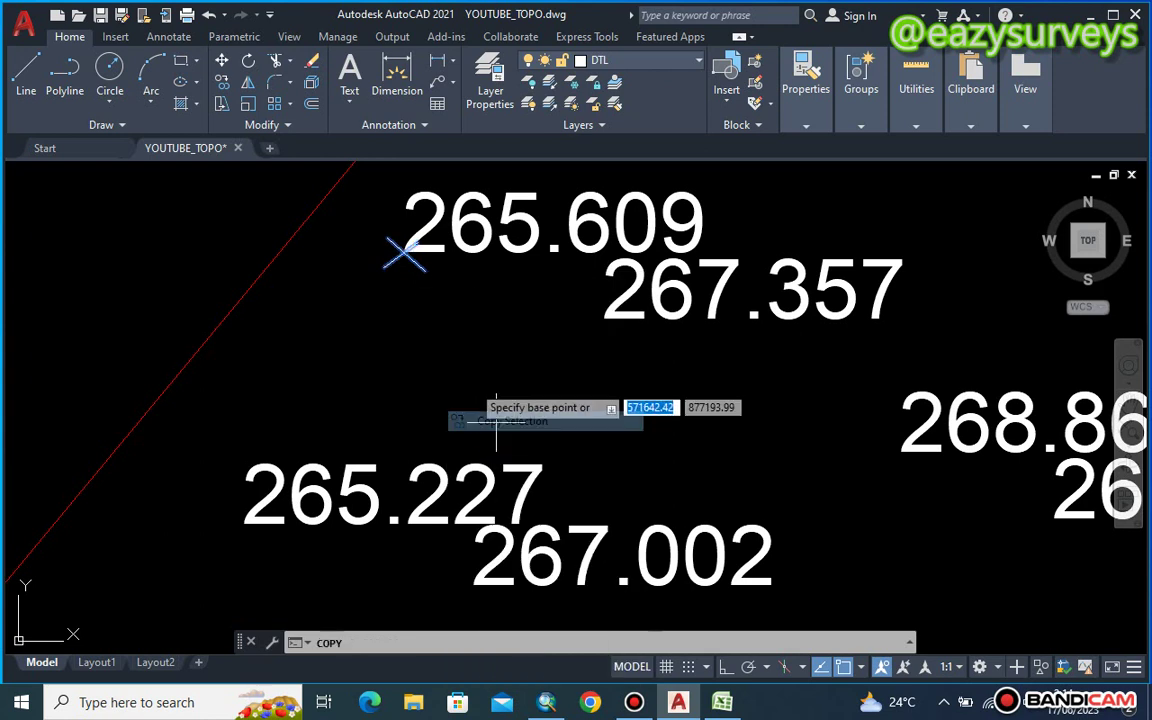
left_click(404, 254)
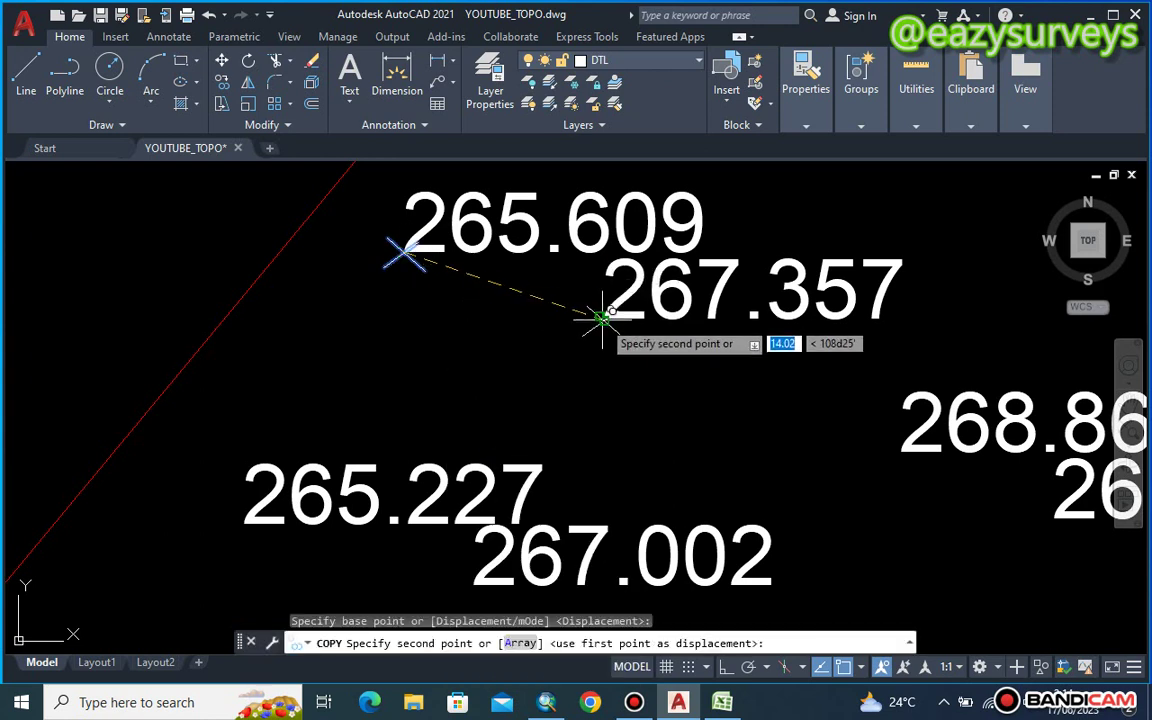
- Copy the cross onto 267.357, 268.869, 269.787, 267.002, 265.227, 269.114 and 270.10
left_click(610, 322)
scroll(610, 322, "down", 2)
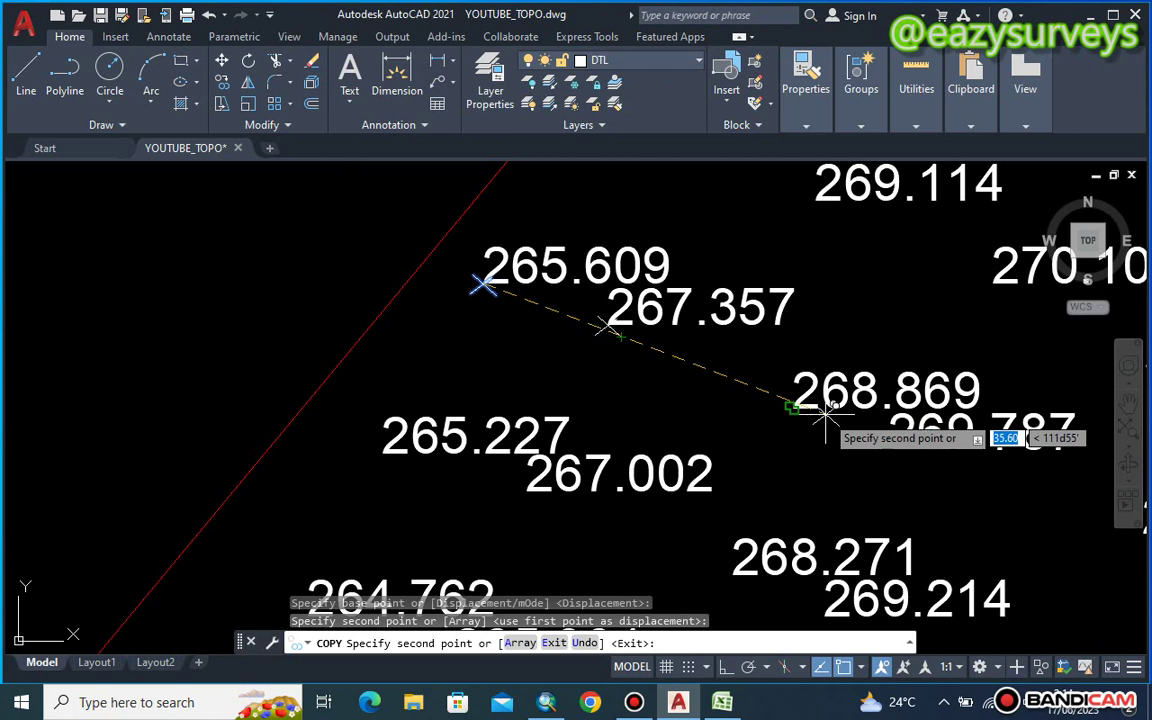
left_click(792, 408)
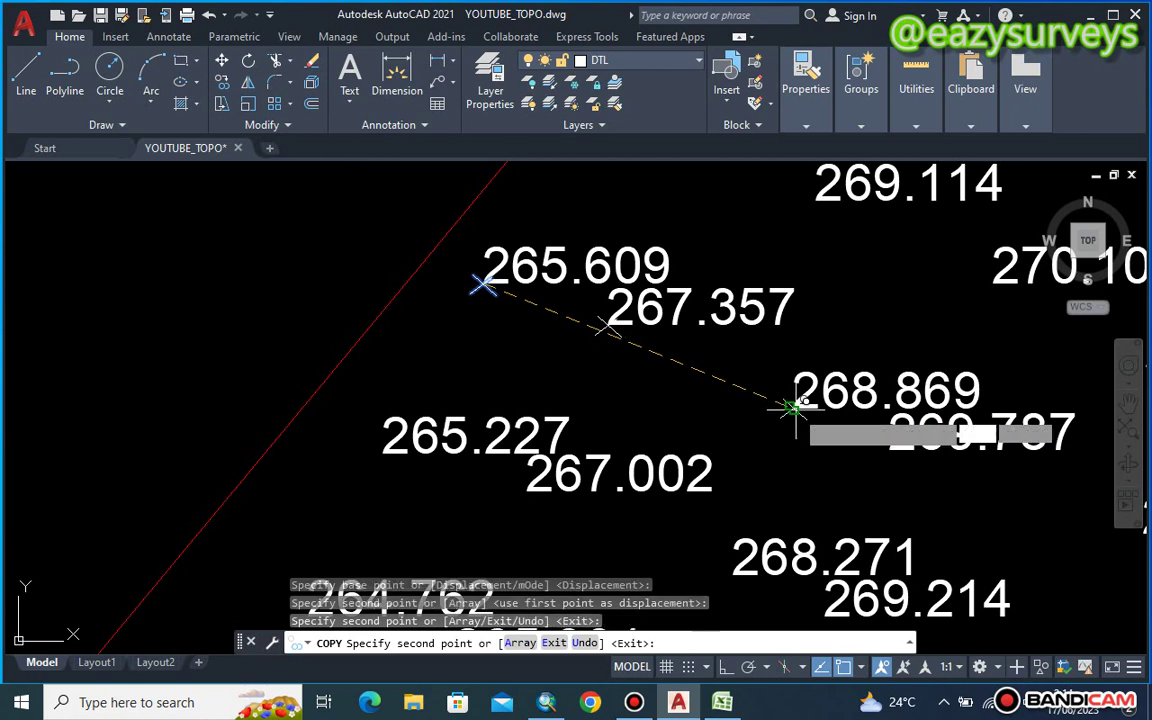
left_click(888, 449)
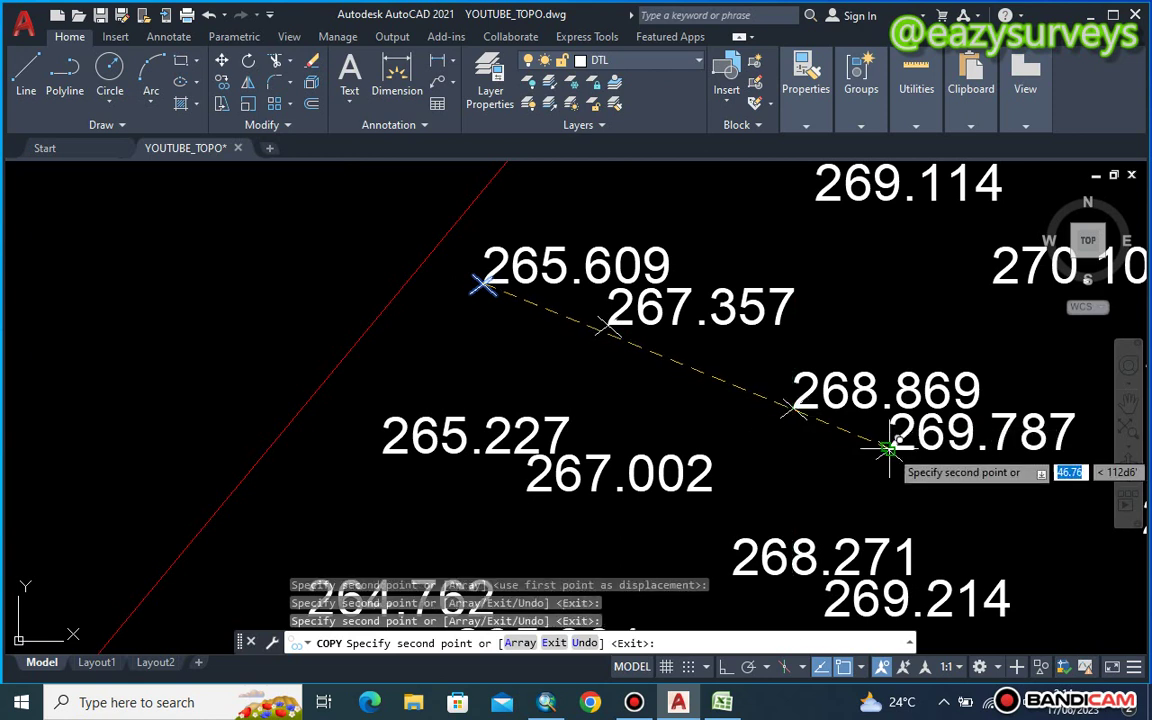
left_click(528, 490)
left_click(383, 452)
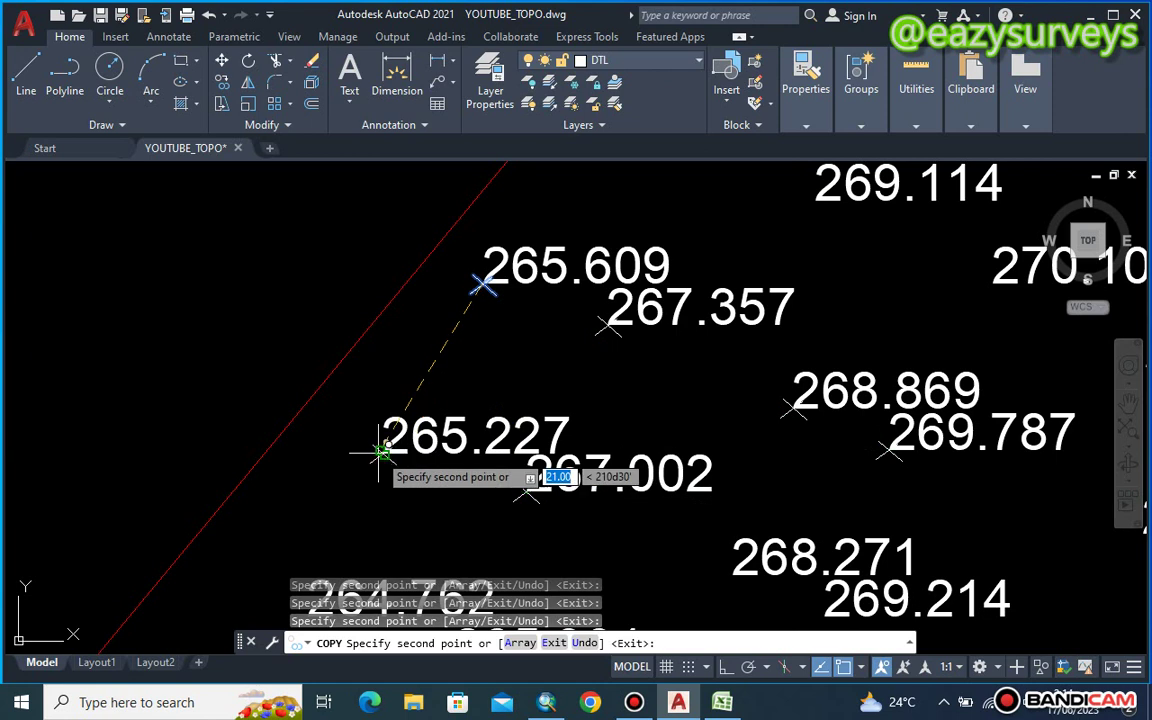
left_click(815, 199)
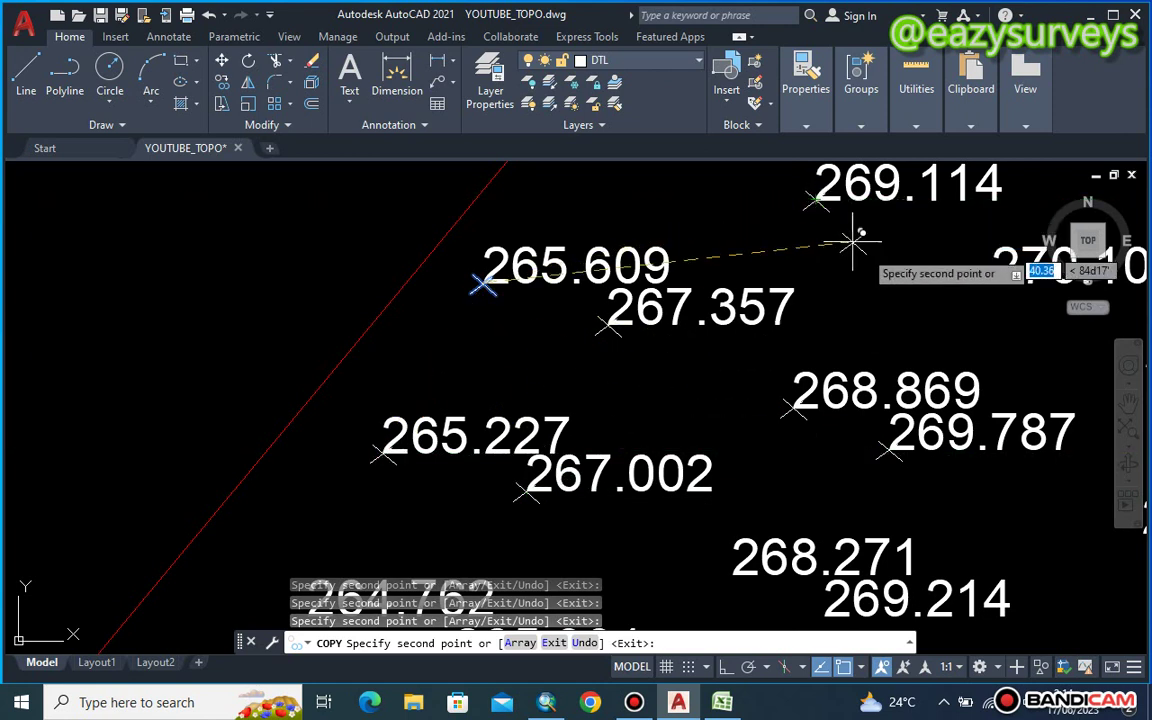
left_click(991, 284)
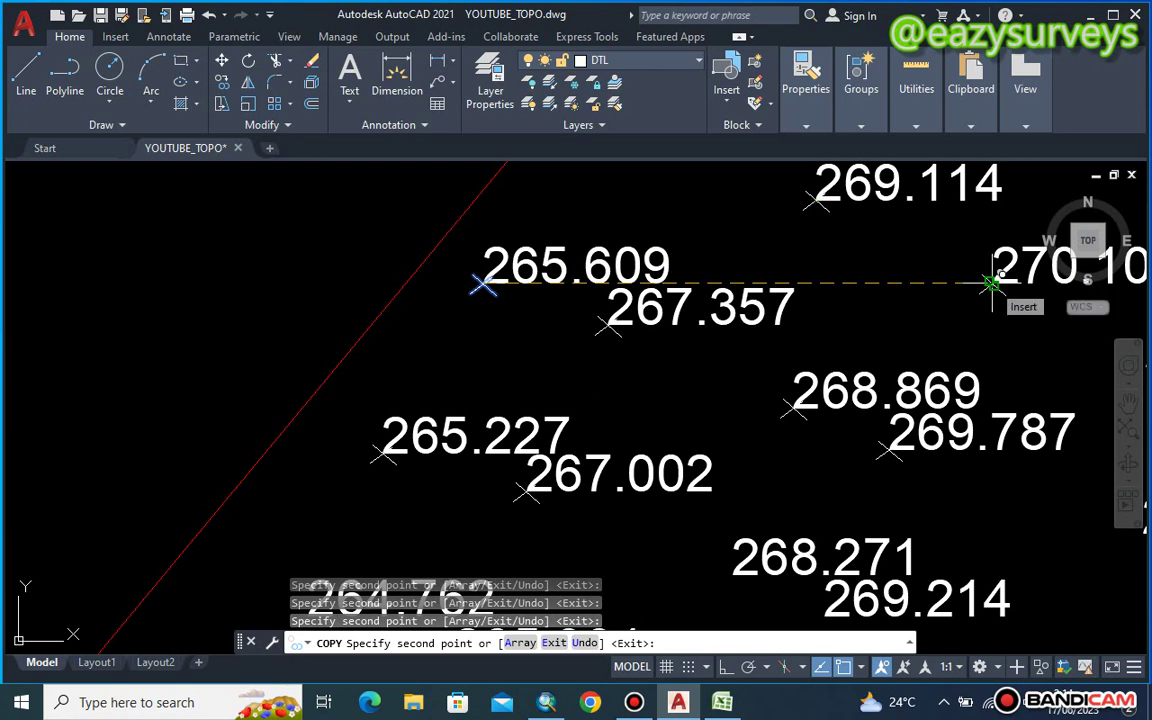
key("Escape")
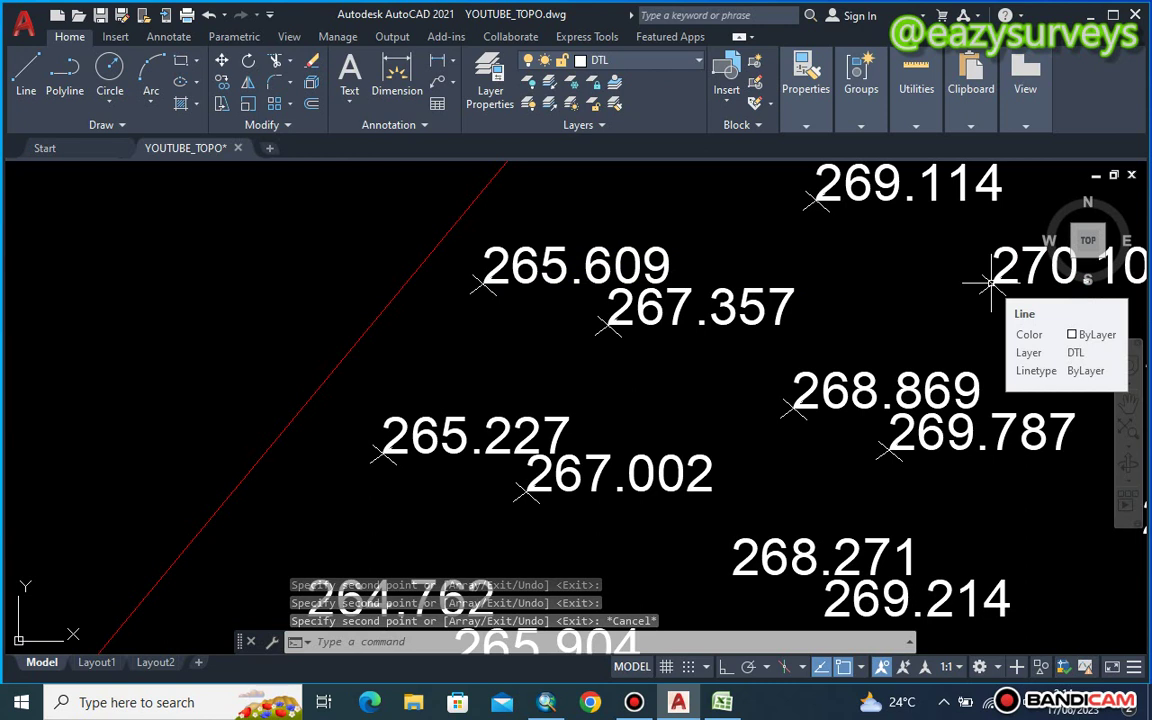
- Zoom to extents to review the crosses, then select the upper building's rectangle outline
middle_click(782, 430)
middle_click(782, 430)
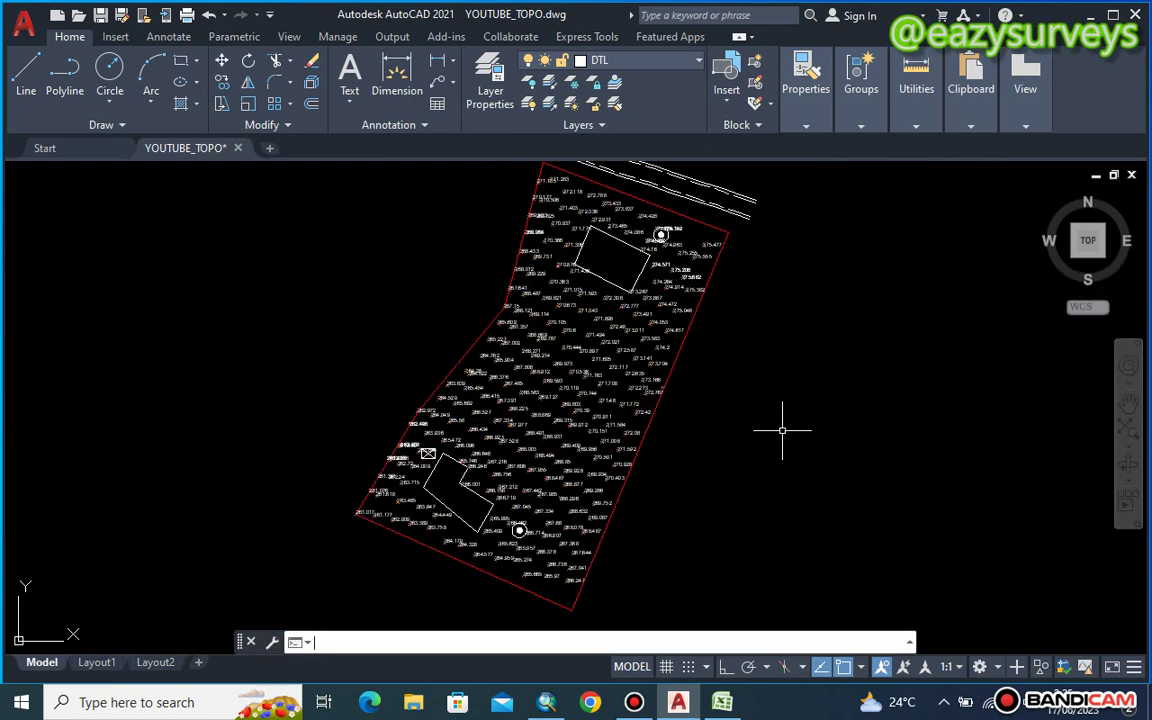
scroll(590, 372, "up", 8)
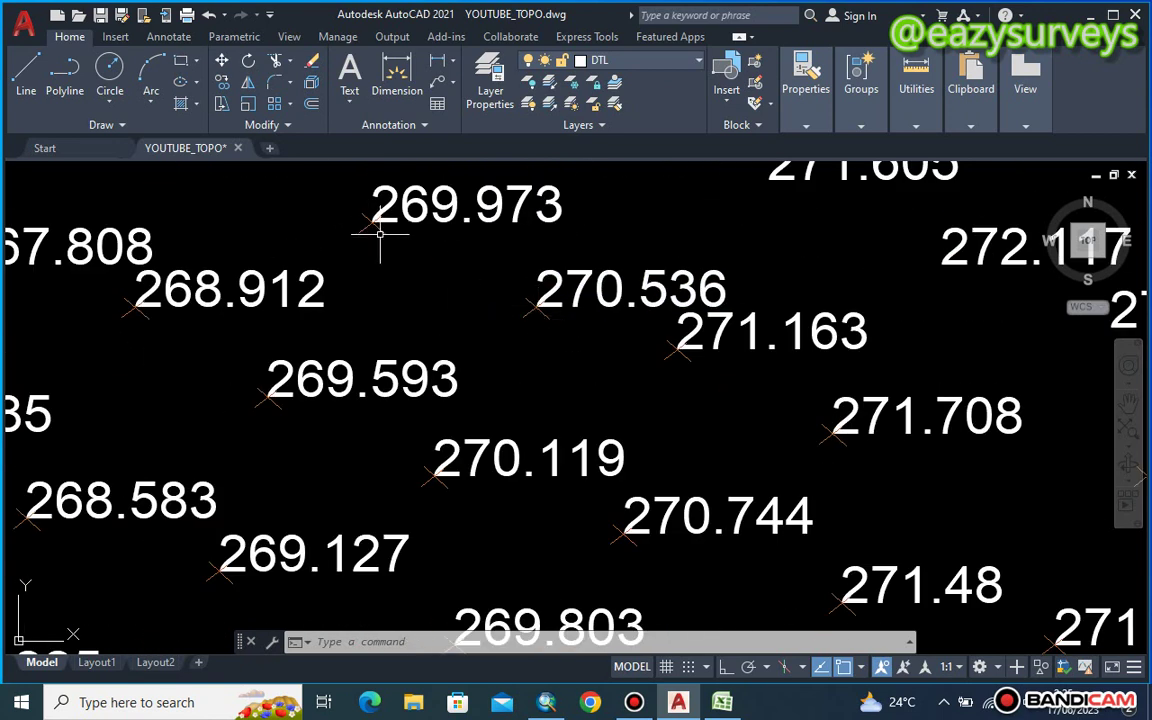
scroll(379, 230, "down", 6)
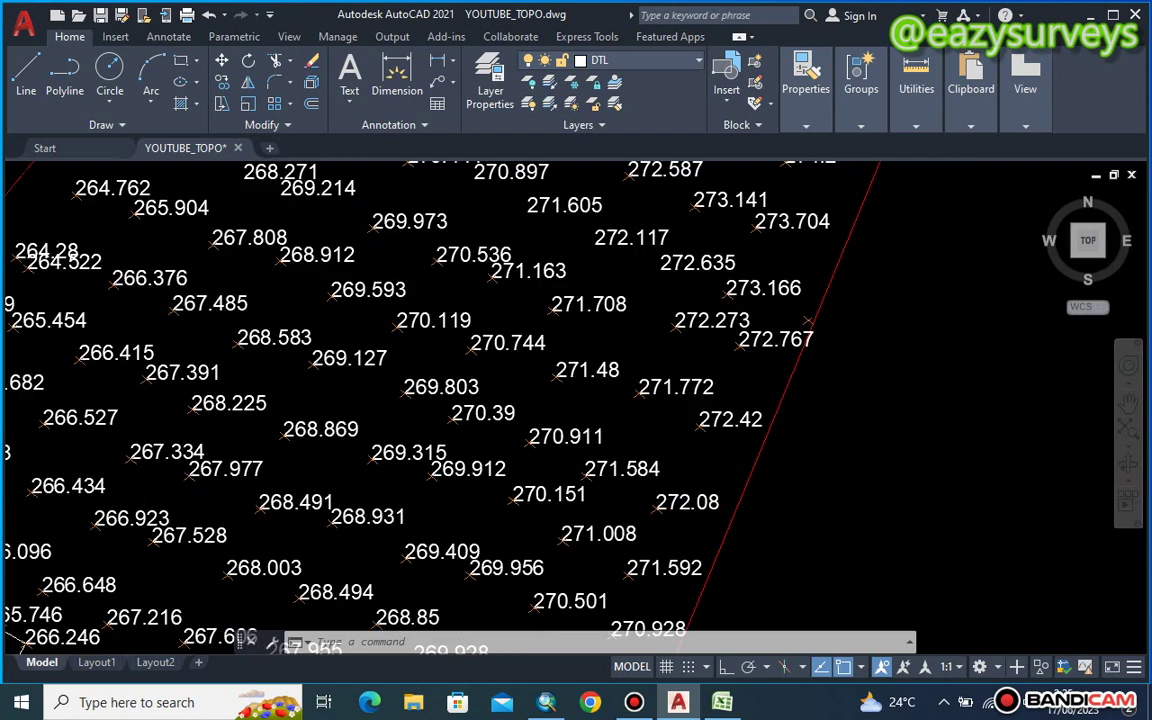
middle_click_drag(372, 297, 400, 376)
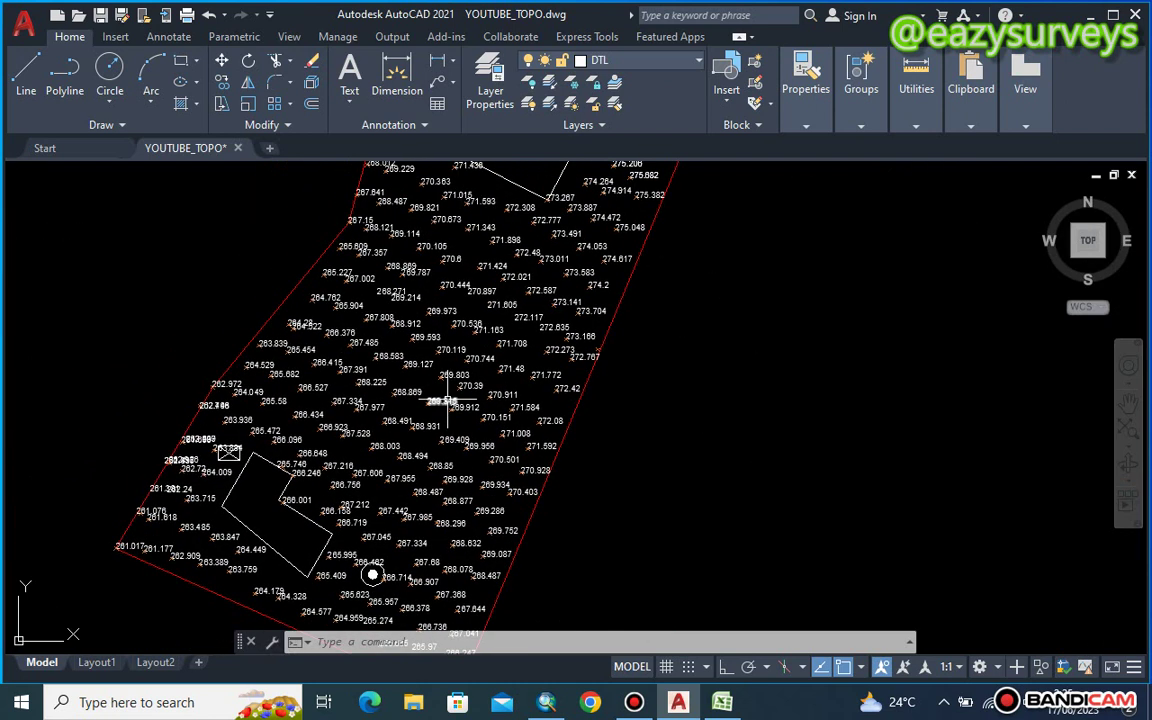
scroll(448, 393, "down", 3)
middle_click_drag(458, 330, 508, 373)
scroll(517, 320, "up", 5)
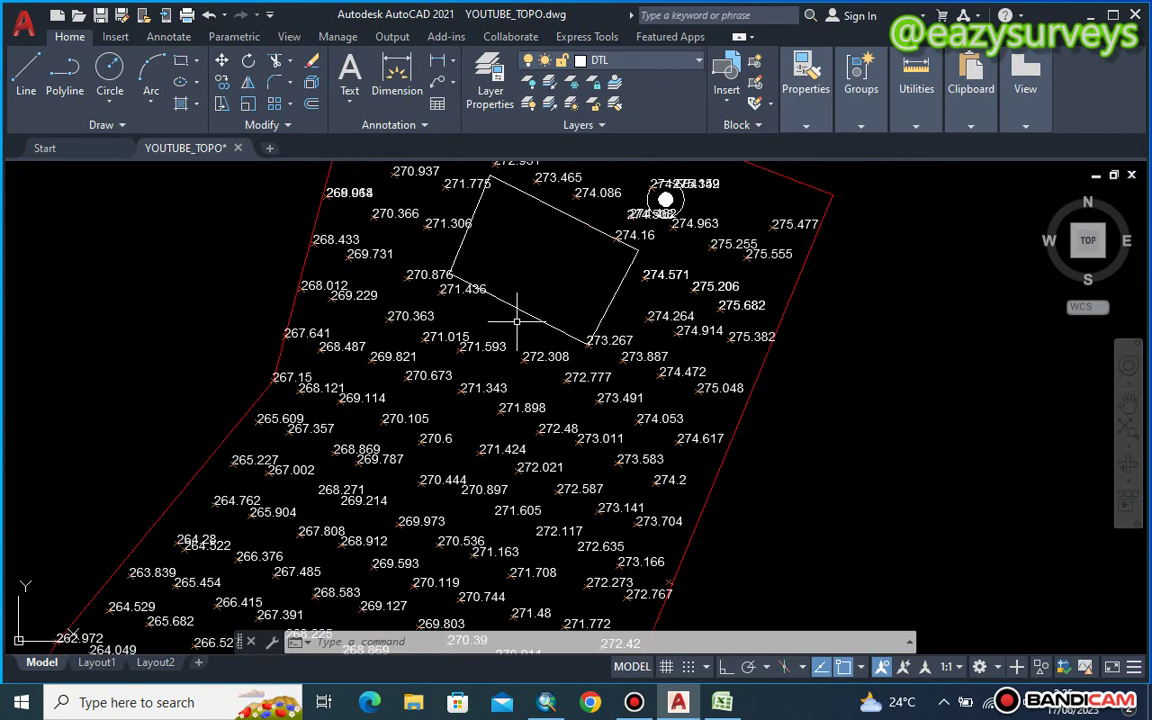
left_click(519, 310)
mouse_move(520, 311)
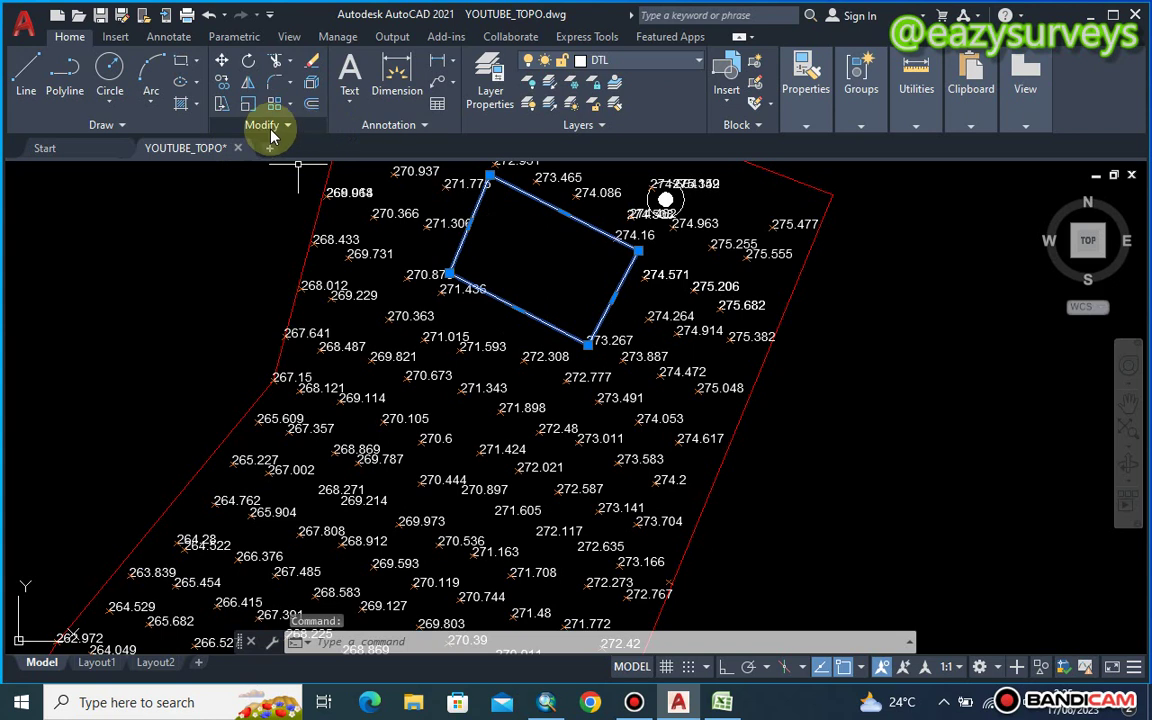
- Start a hatch from the Draw panel, initially trying a solid fill
left_click(198, 105)
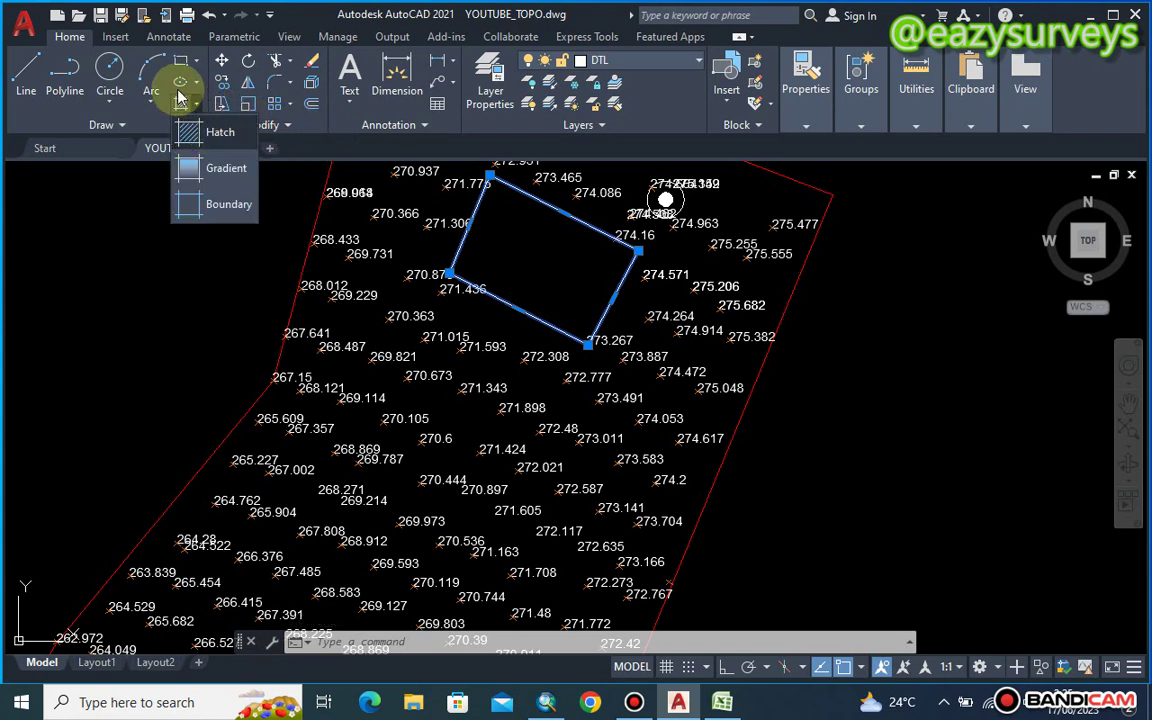
left_click(200, 137)
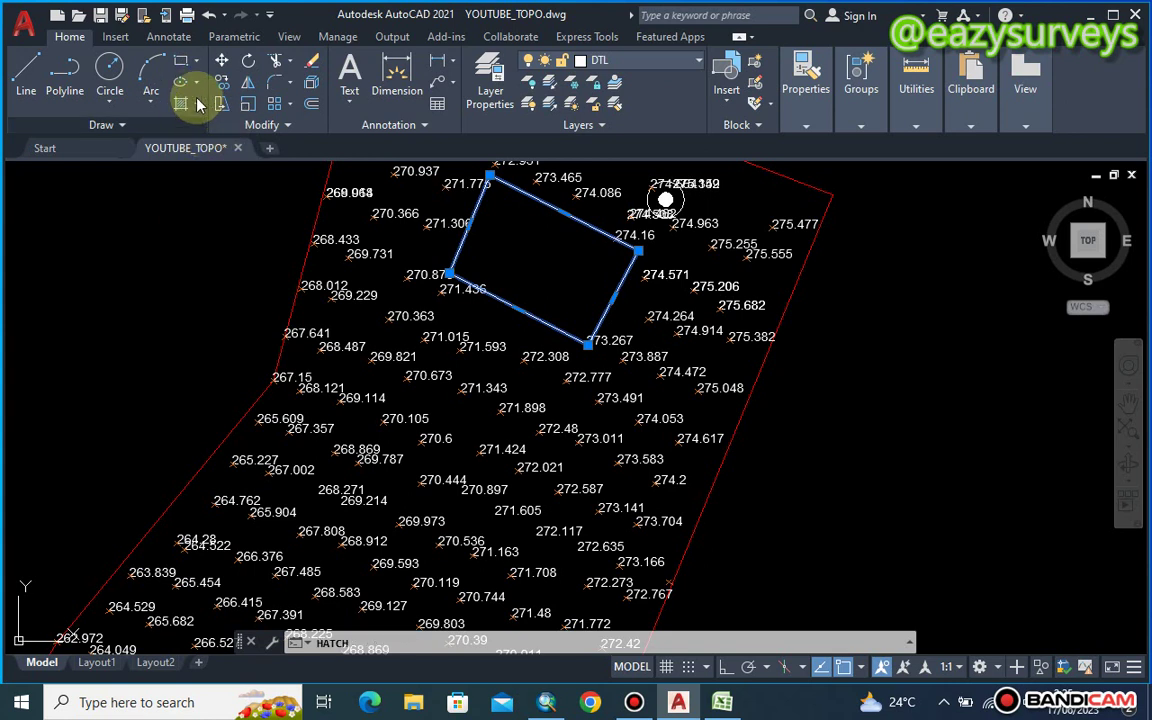
left_click(196, 104)
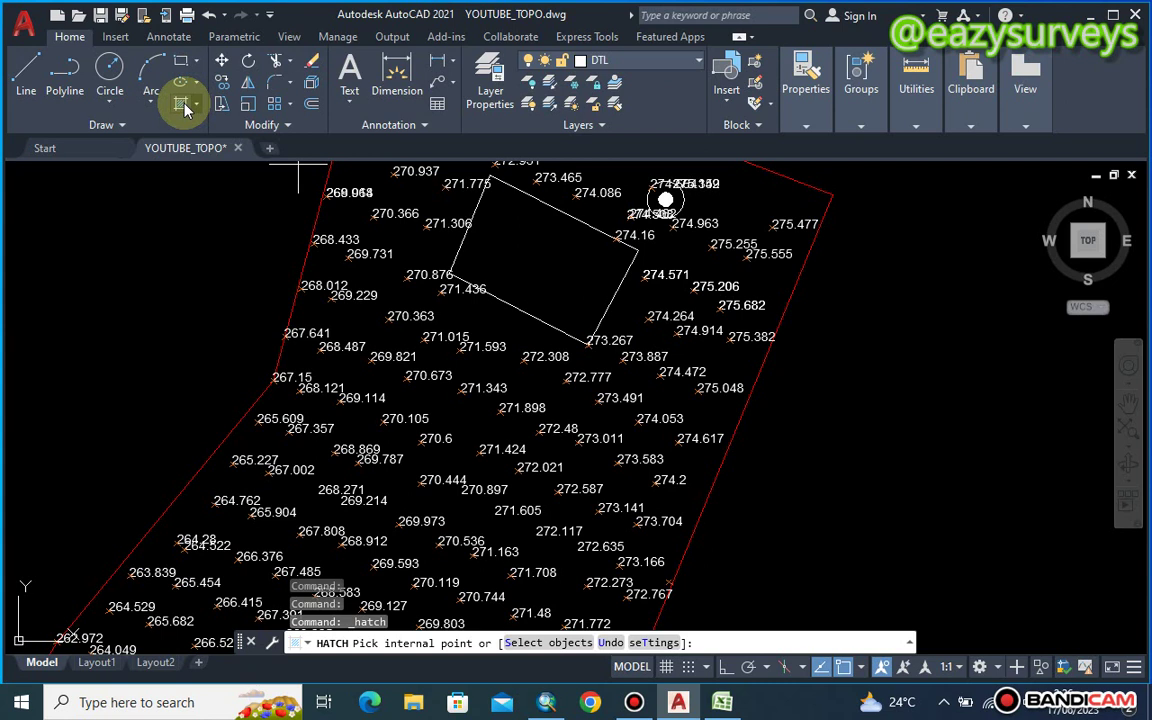
left_click(194, 105)
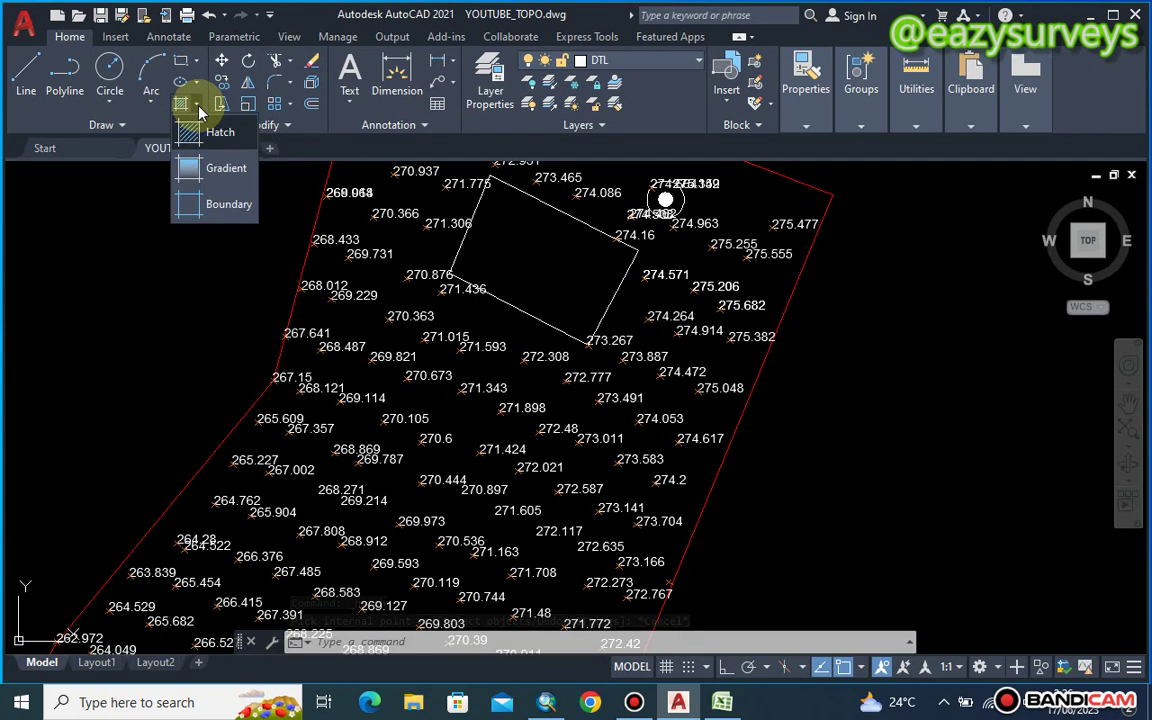
key("Escape")
left_click(184, 110)
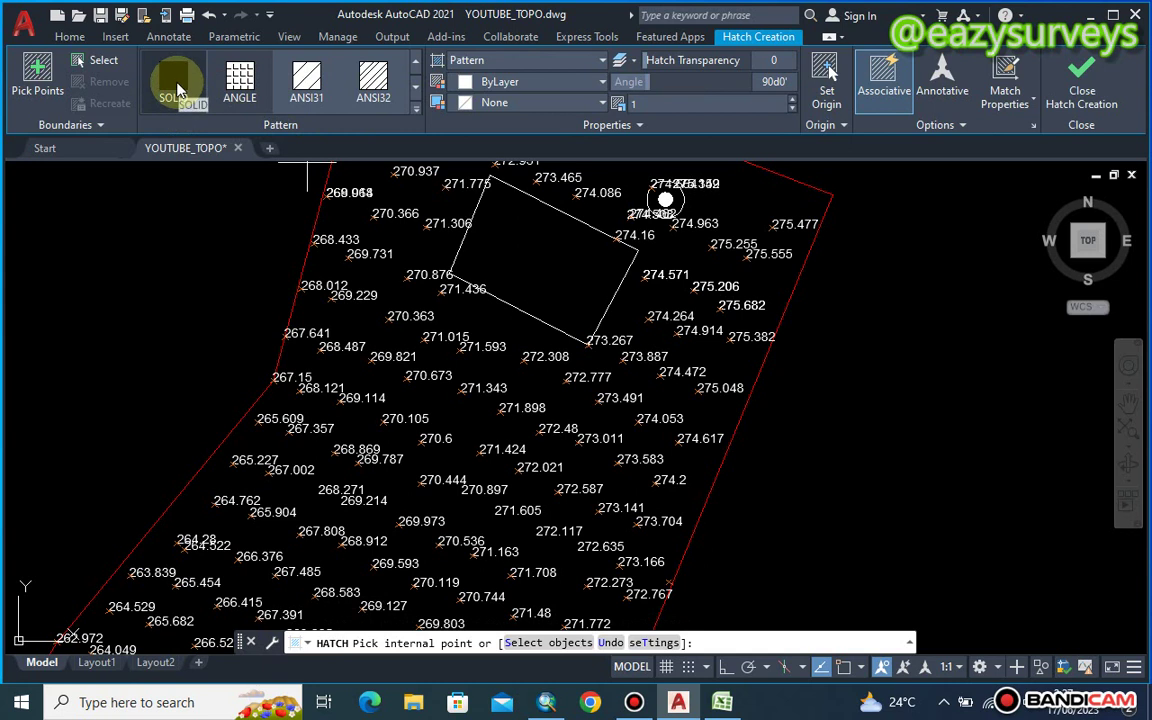
left_click(175, 90)
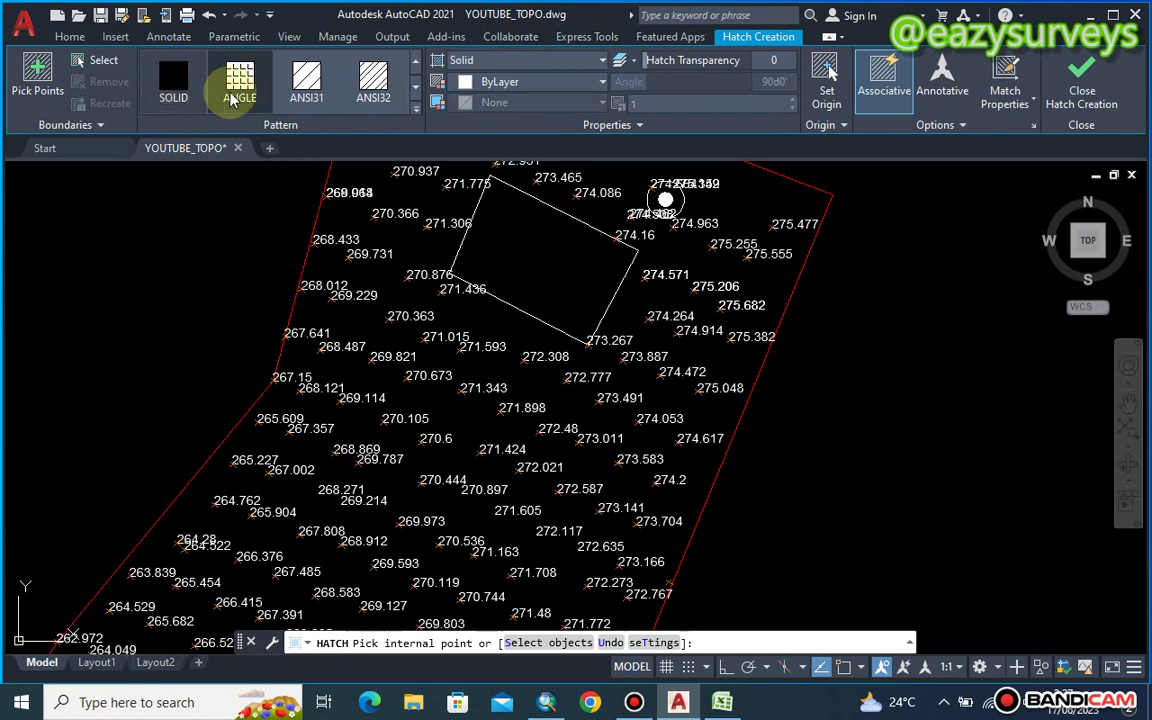
- Set the hatch type to Pattern and choose ANSI31 from the pattern gallery
left_click(491, 62)
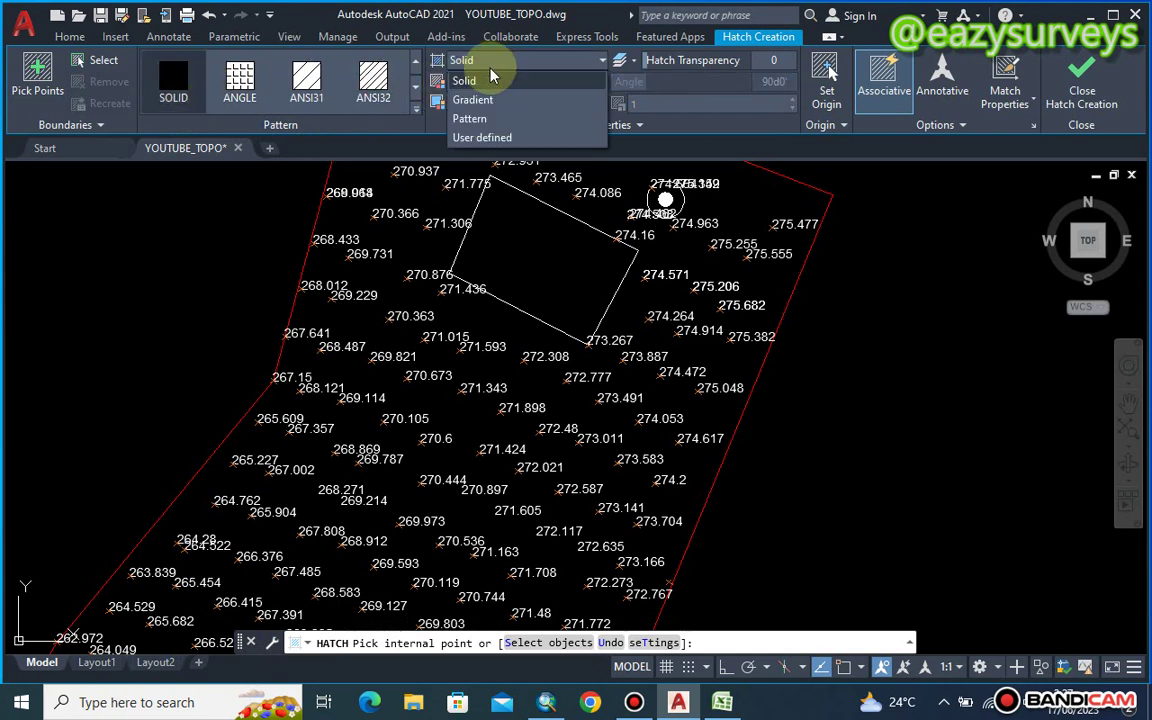
left_click(470, 118)
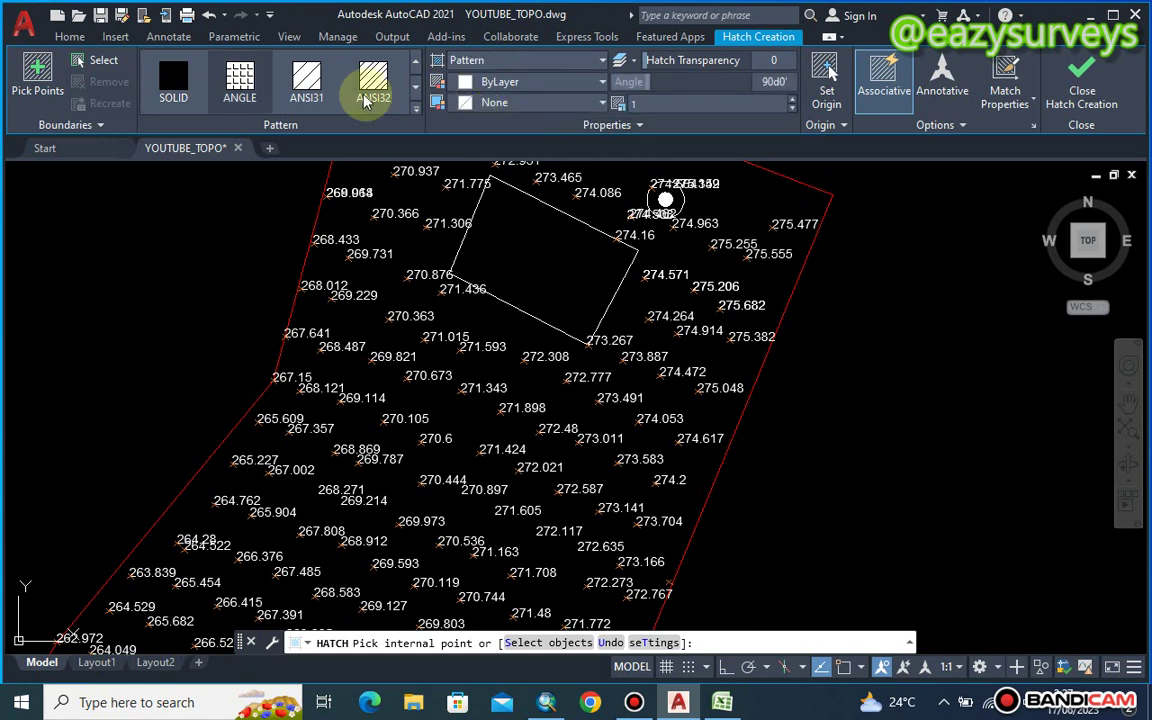
left_click(419, 98)
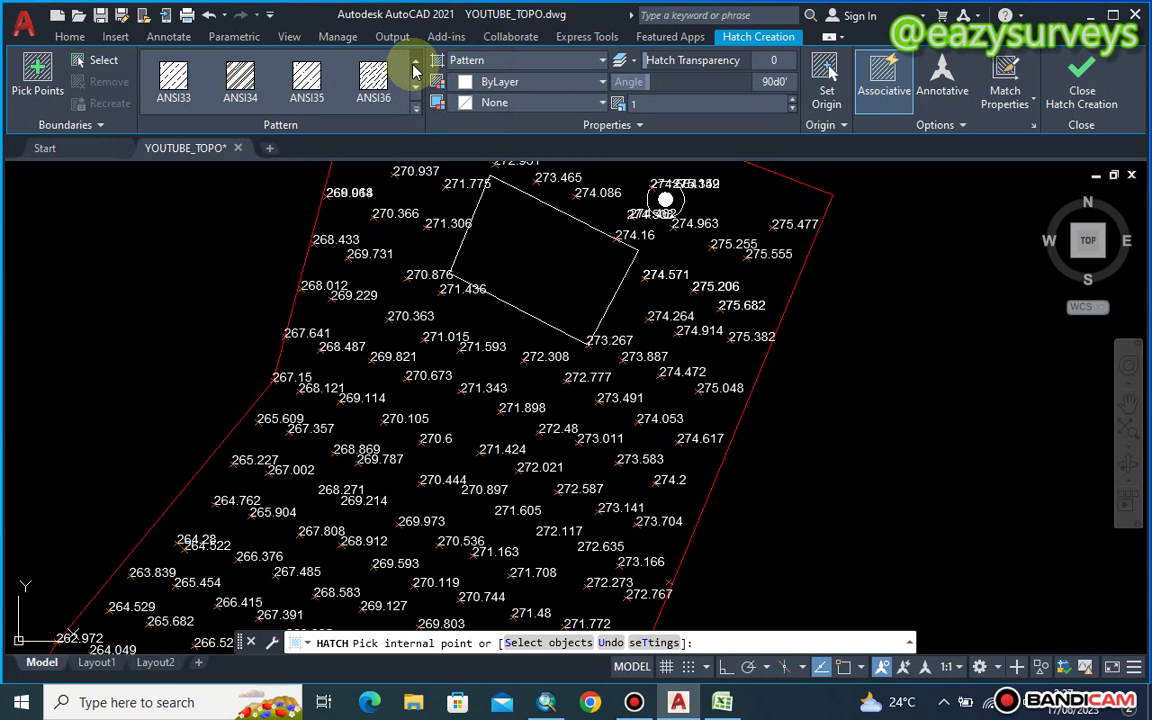
left_click(417, 68)
left_click(418, 110)
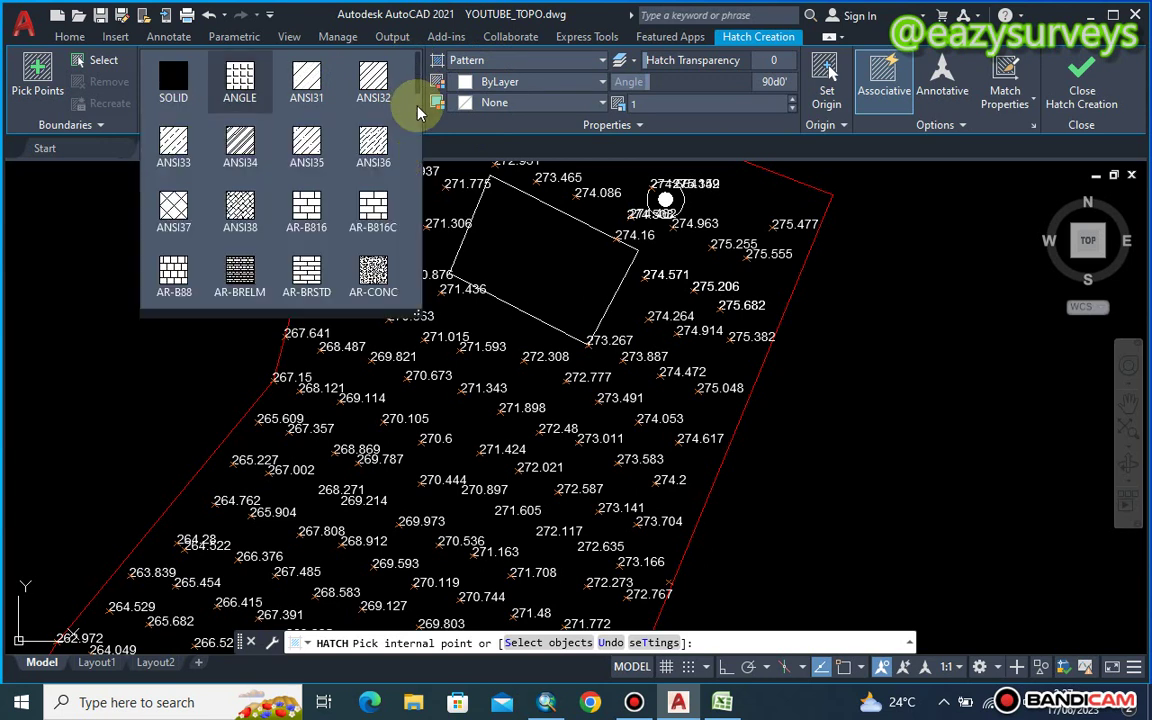
left_click(307, 80)
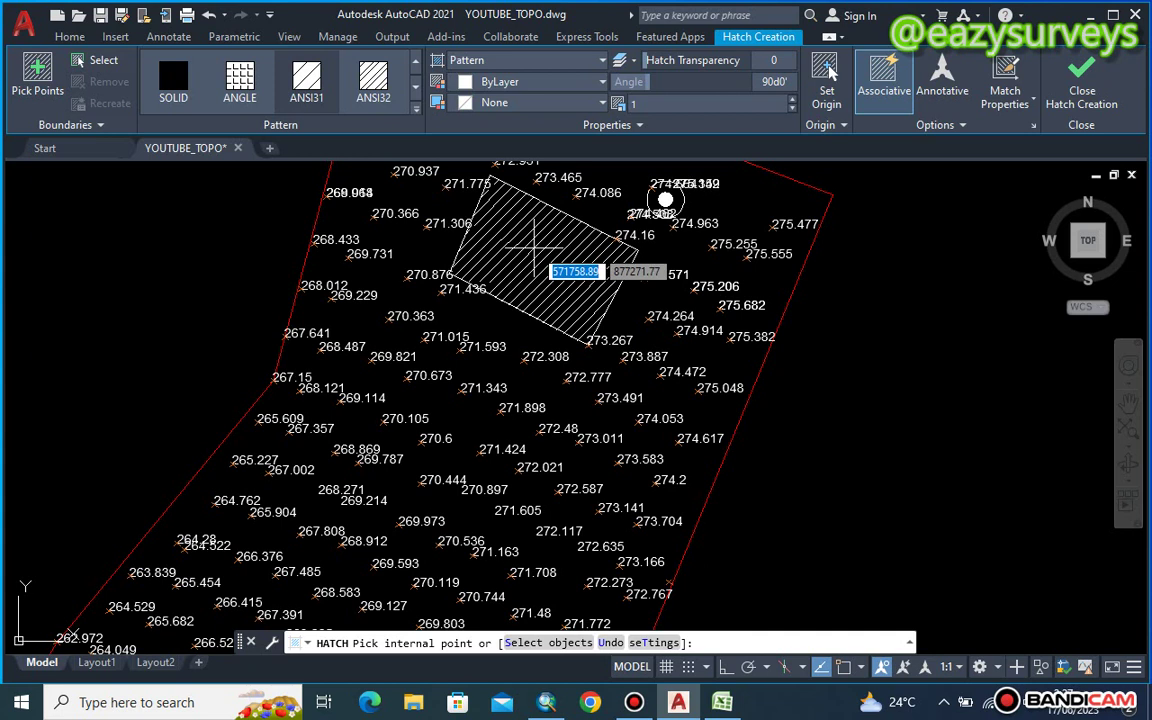
- Pick inside the building rectangles and commit the ANSI31 hatch on both buildings
left_click(549, 276)
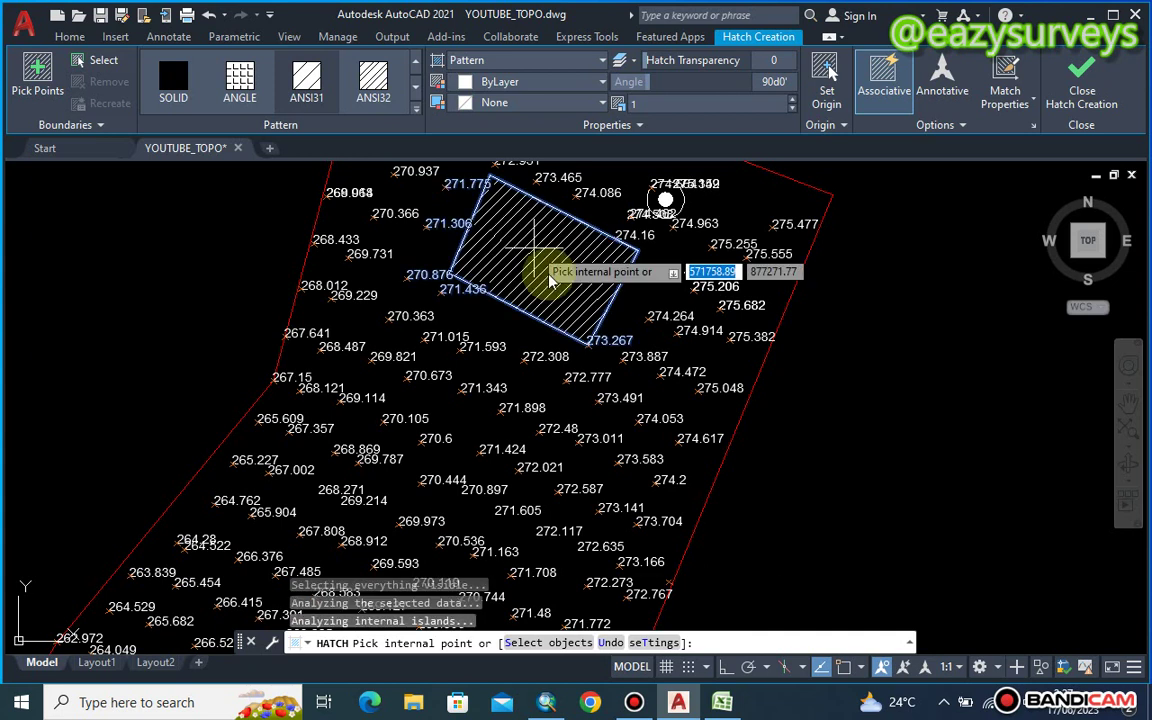
scroll(547, 270, "down", 5)
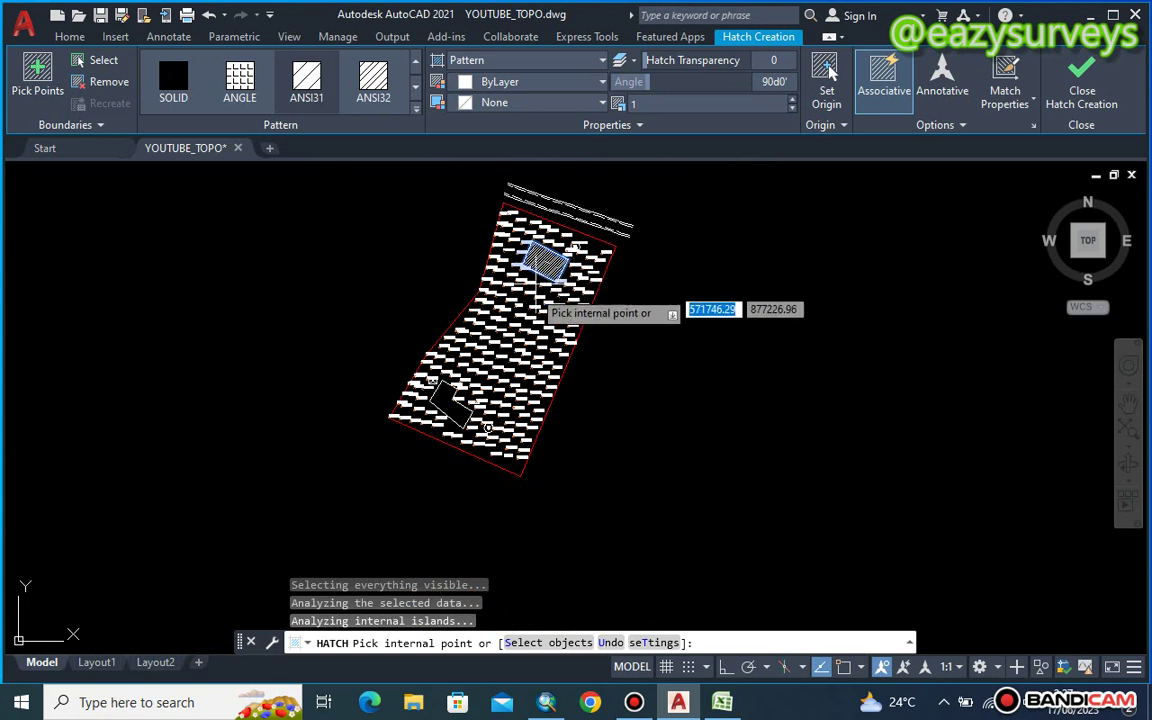
scroll(438, 388, "up", 3)
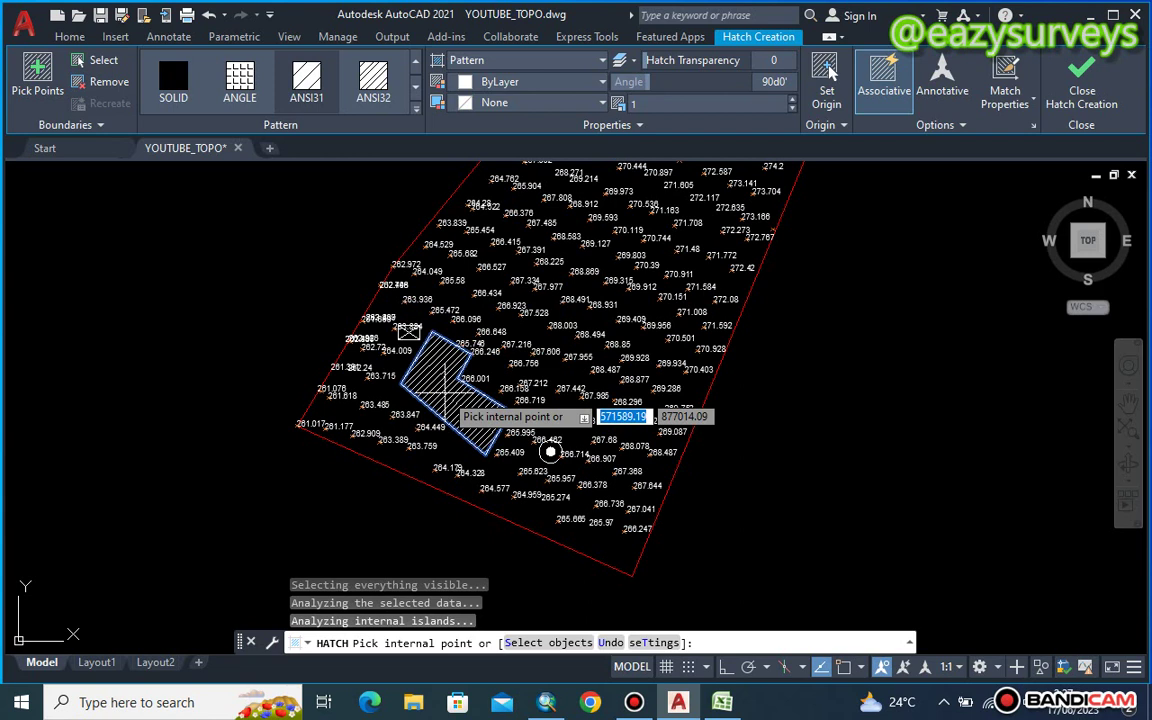
key("Return")
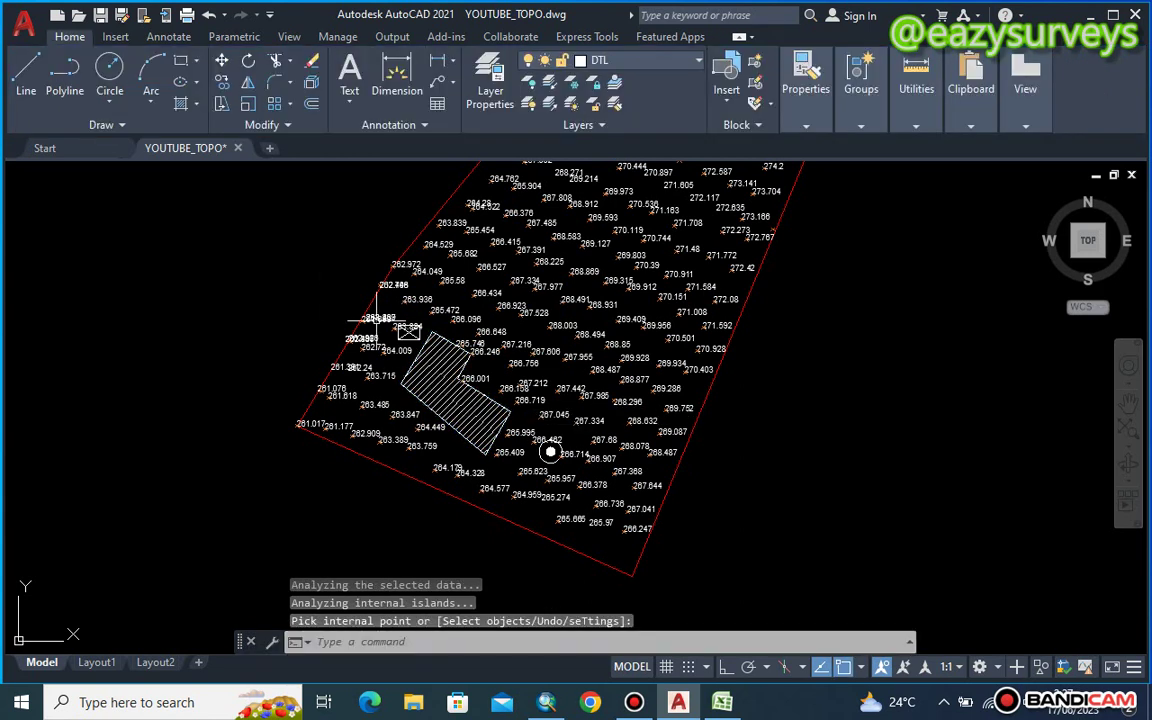
scroll(528, 285, "down", 5)
scroll(528, 285, "up", 5)
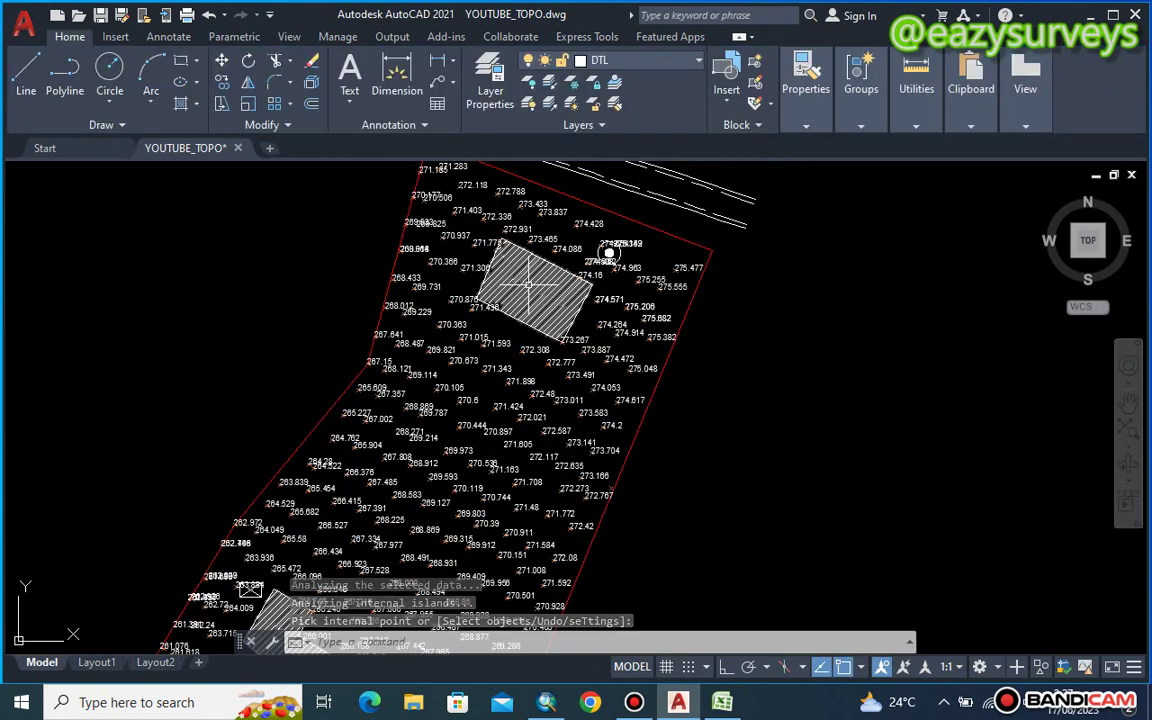
scroll(525, 287, "up", 2)
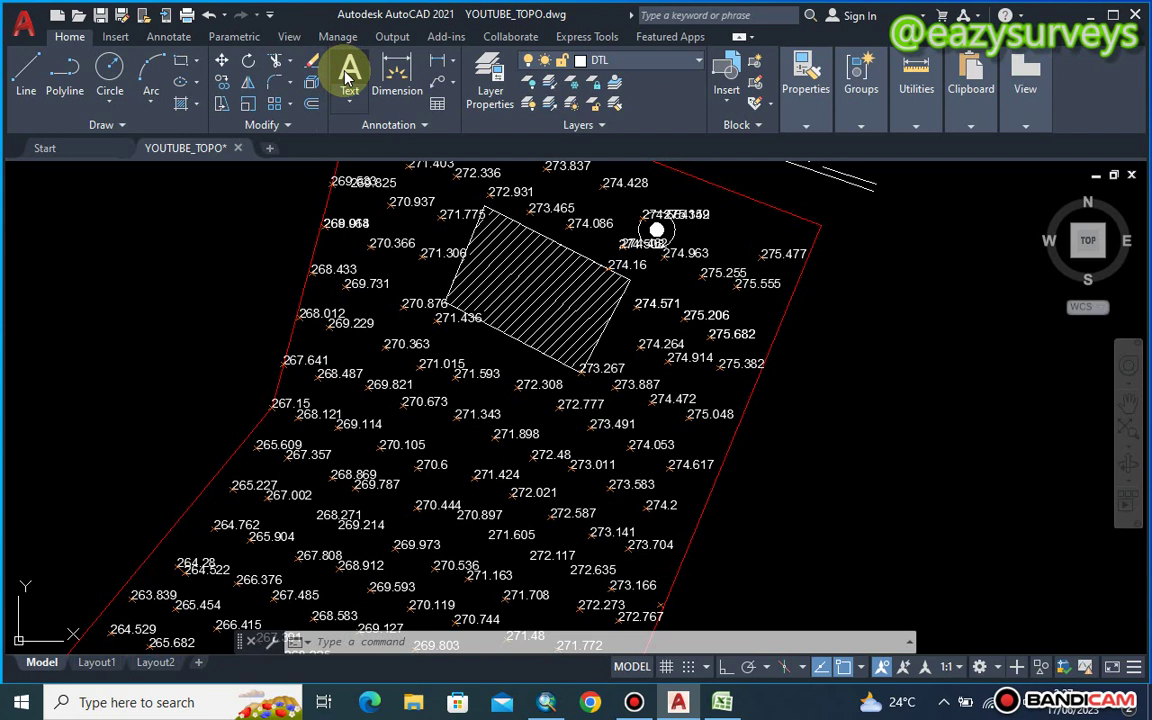
type("mt")
key("Return")
left_click(516, 284)
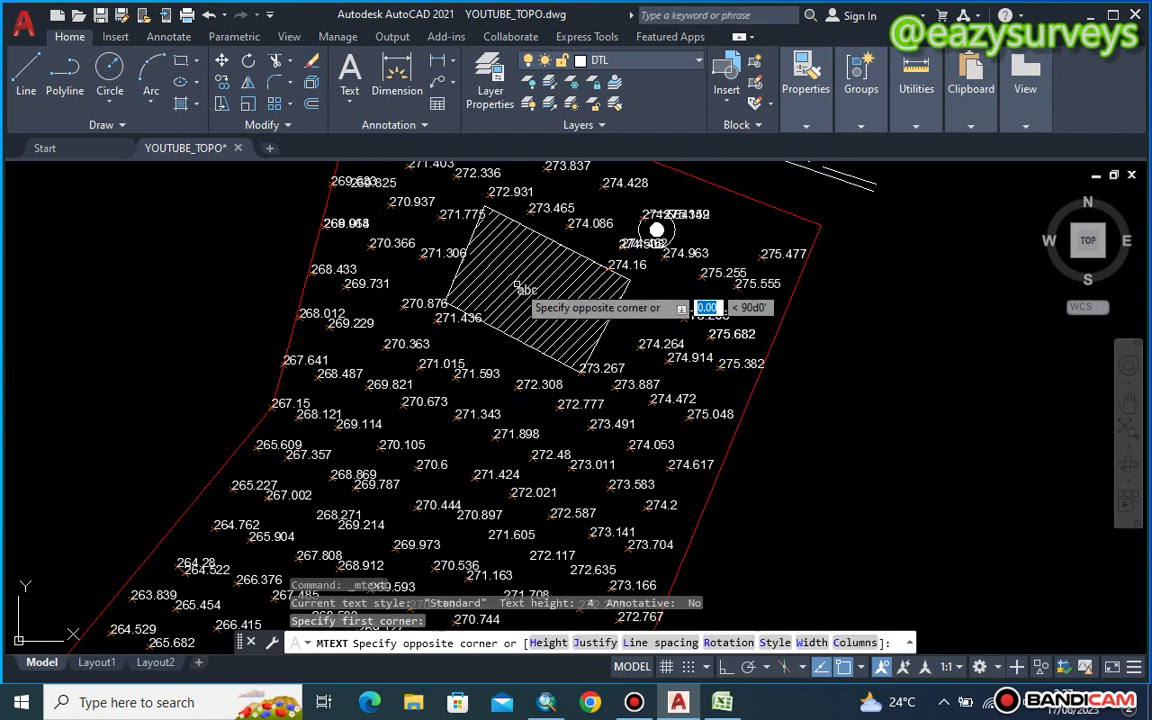
left_click(516, 286)
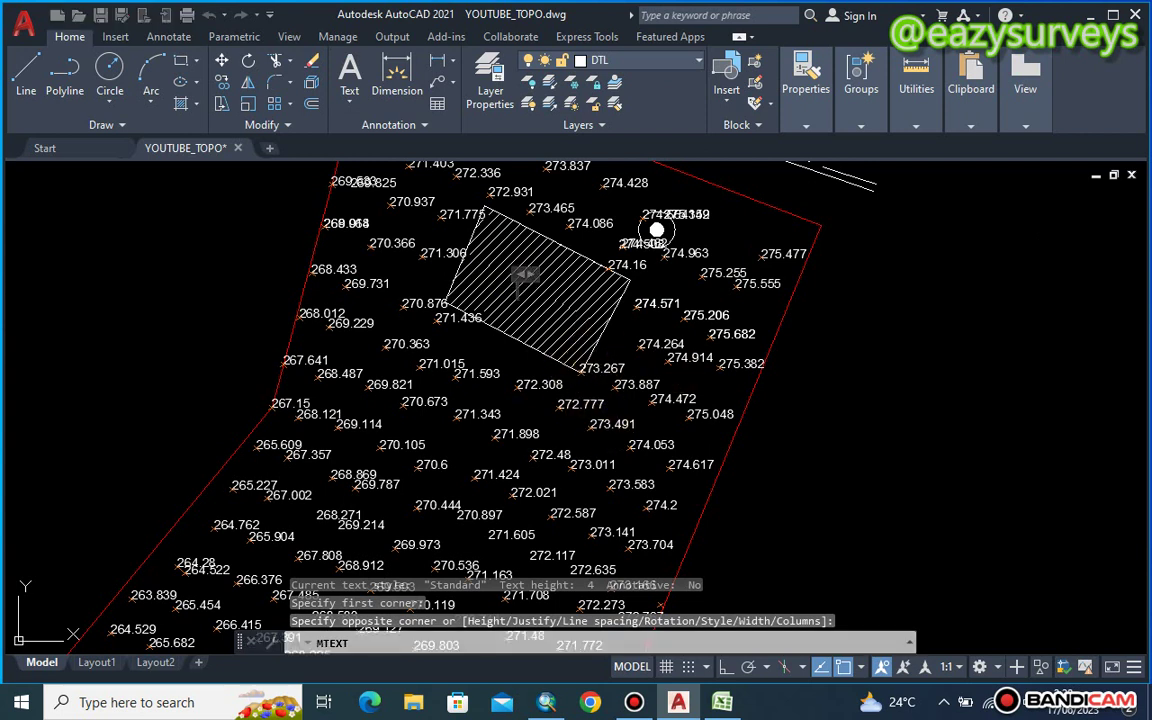
left_click(656, 230)
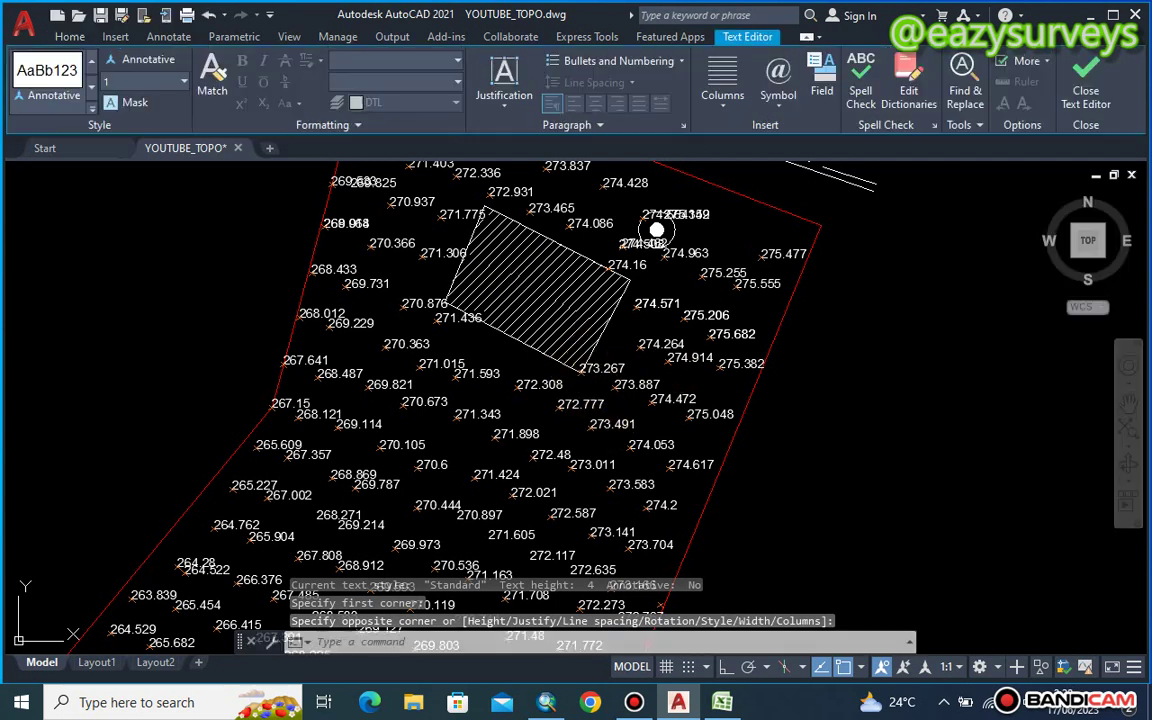
key("Escape")
scroll(747, 374, "down", 4)
left_click(833, 399)
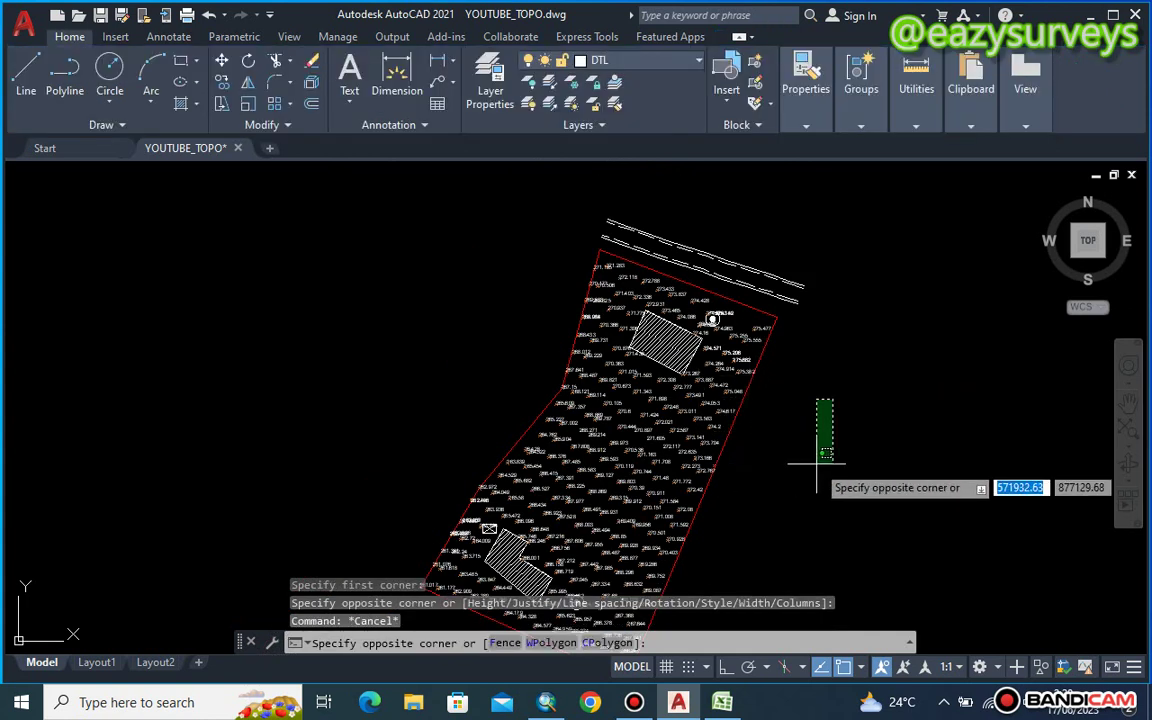
key("Escape")
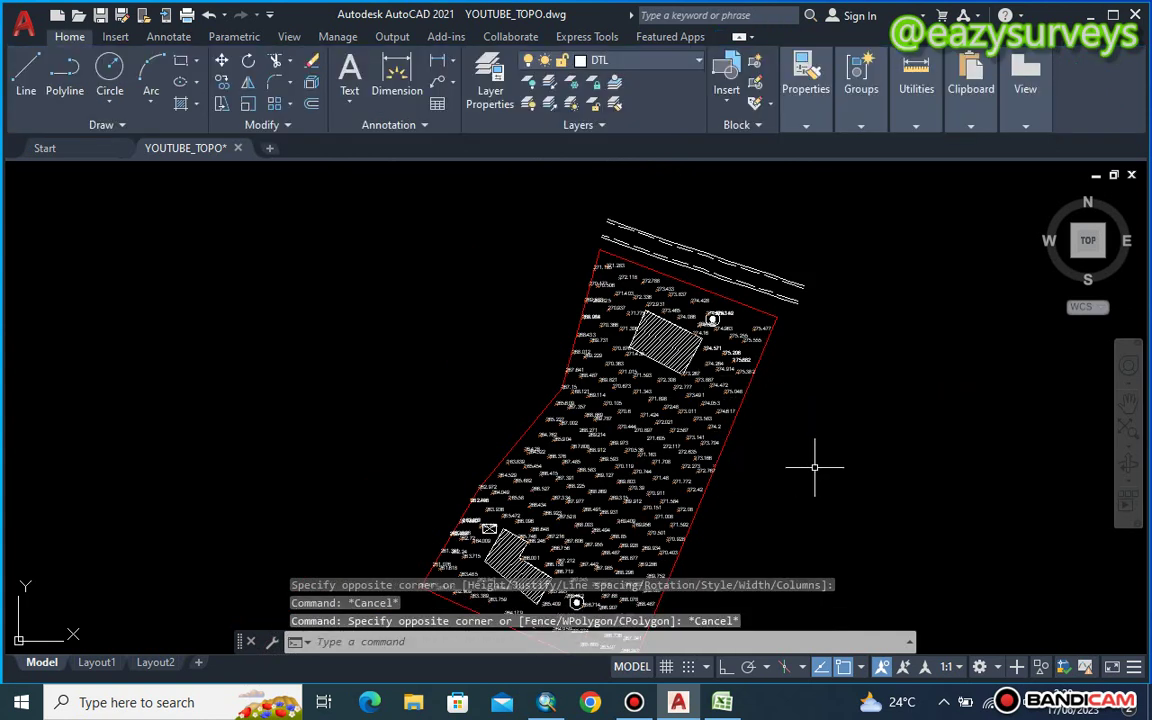
- Turn on the CONTOUR, LEGEND, PILLARS and TEXT layers, then zoom to fit the whole plan
left_click(488, 82)
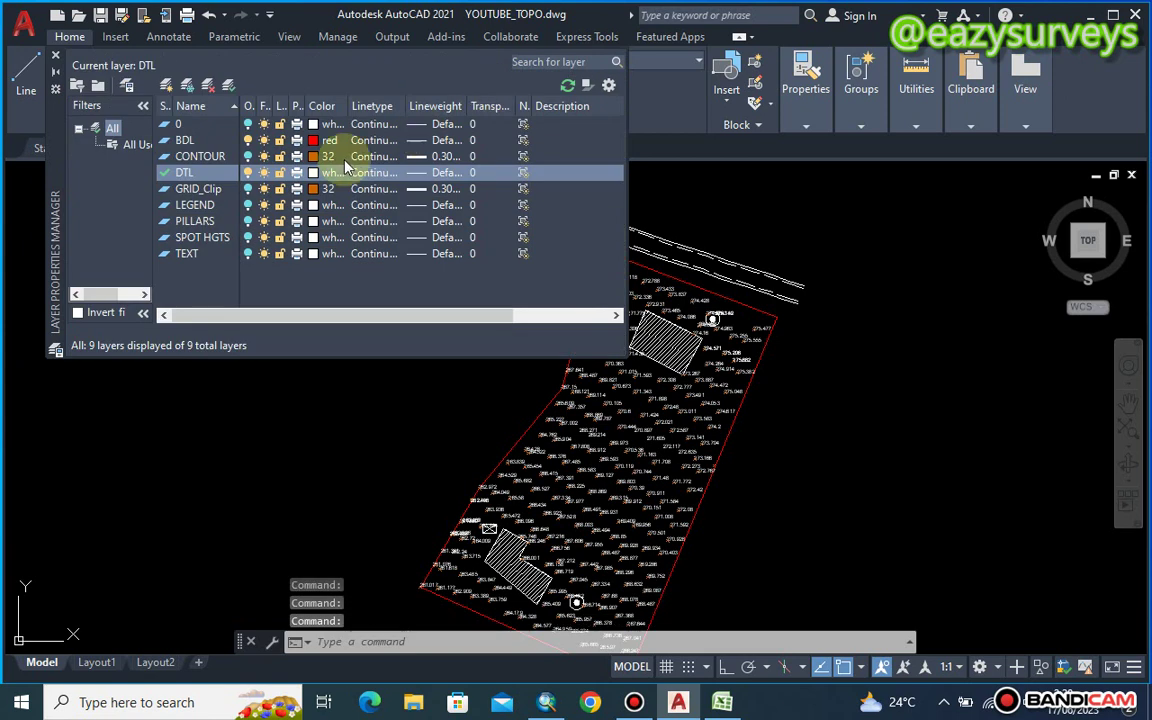
left_click(170, 143)
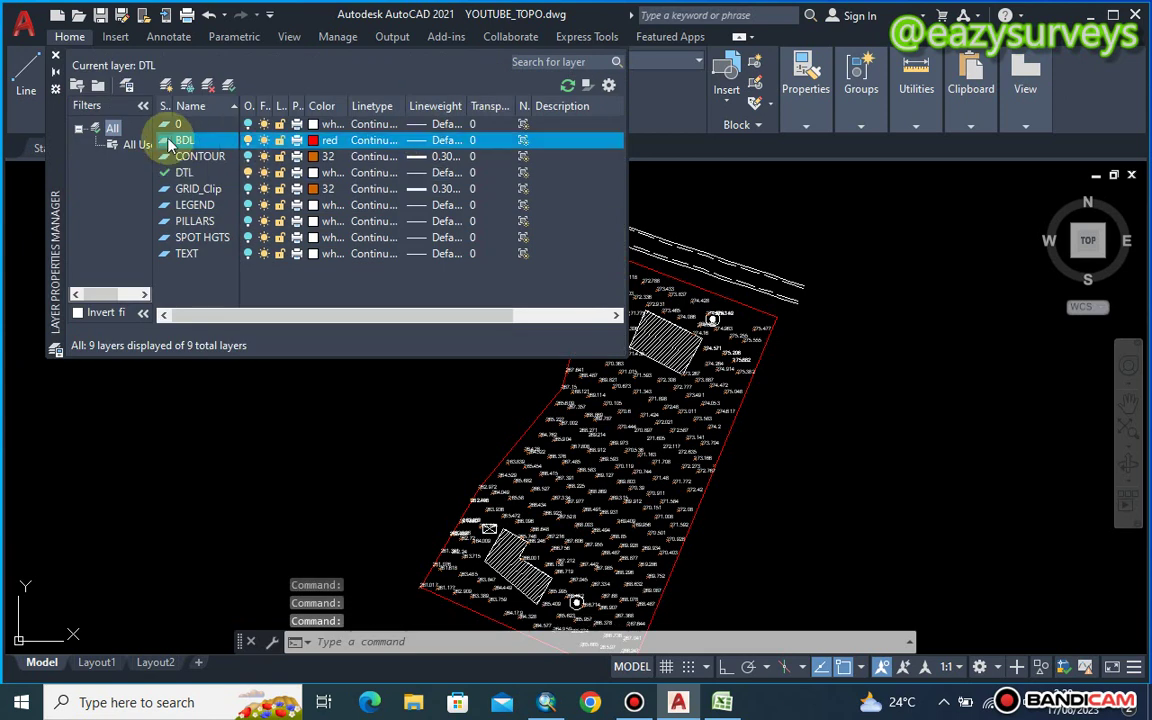
left_click(245, 157)
left_click(248, 158)
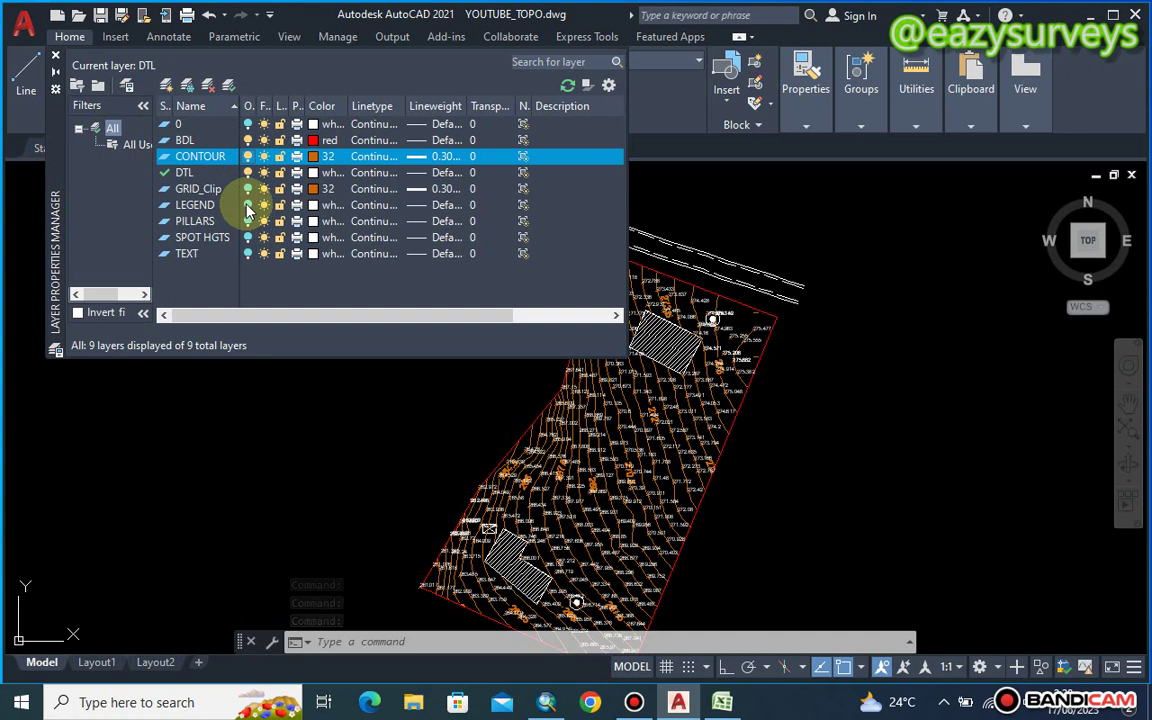
left_click(247, 207)
left_click(248, 221)
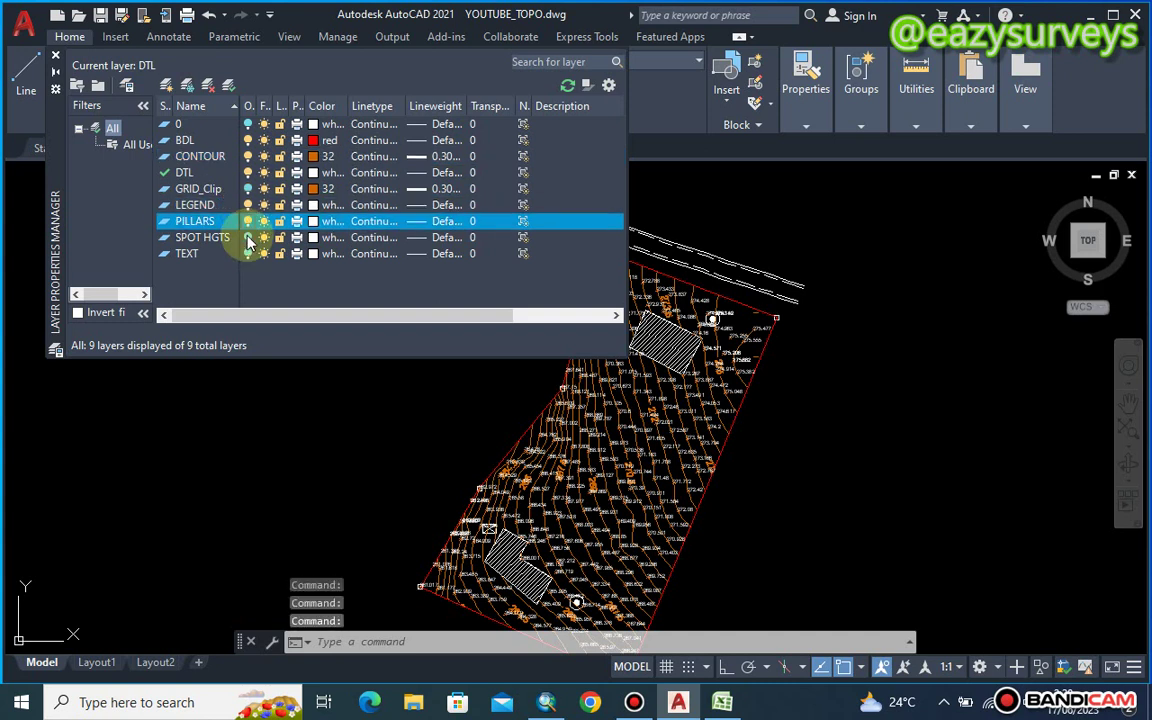
left_click(248, 254)
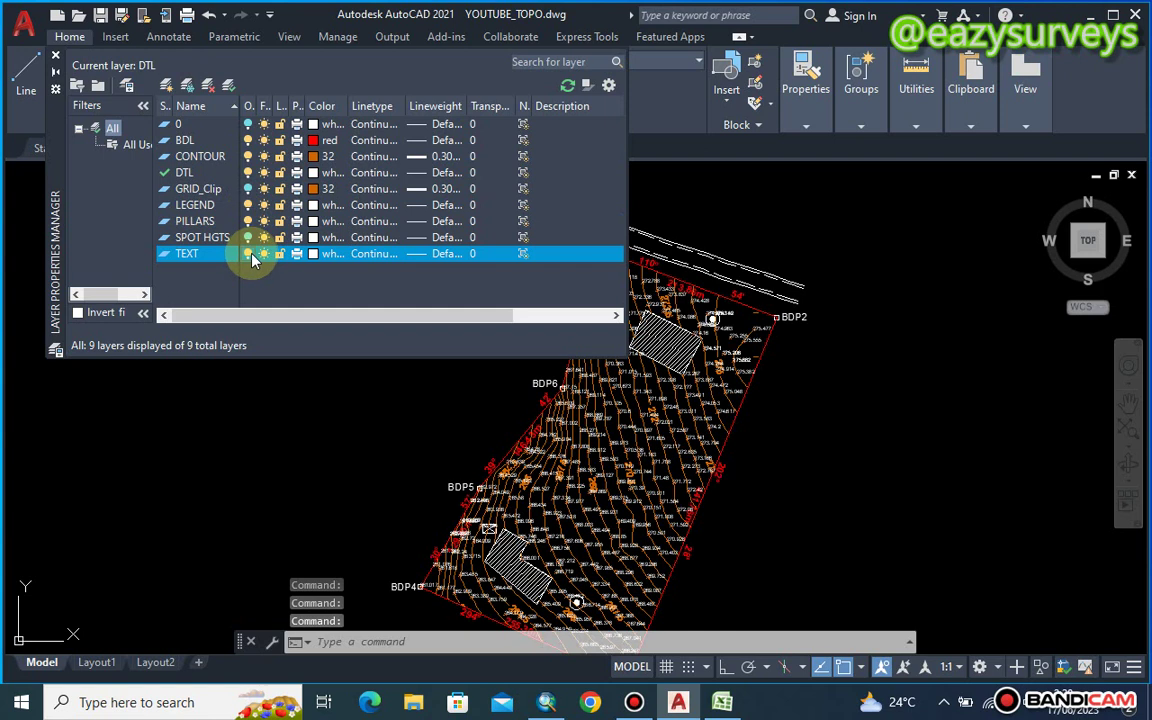
left_click(55, 55)
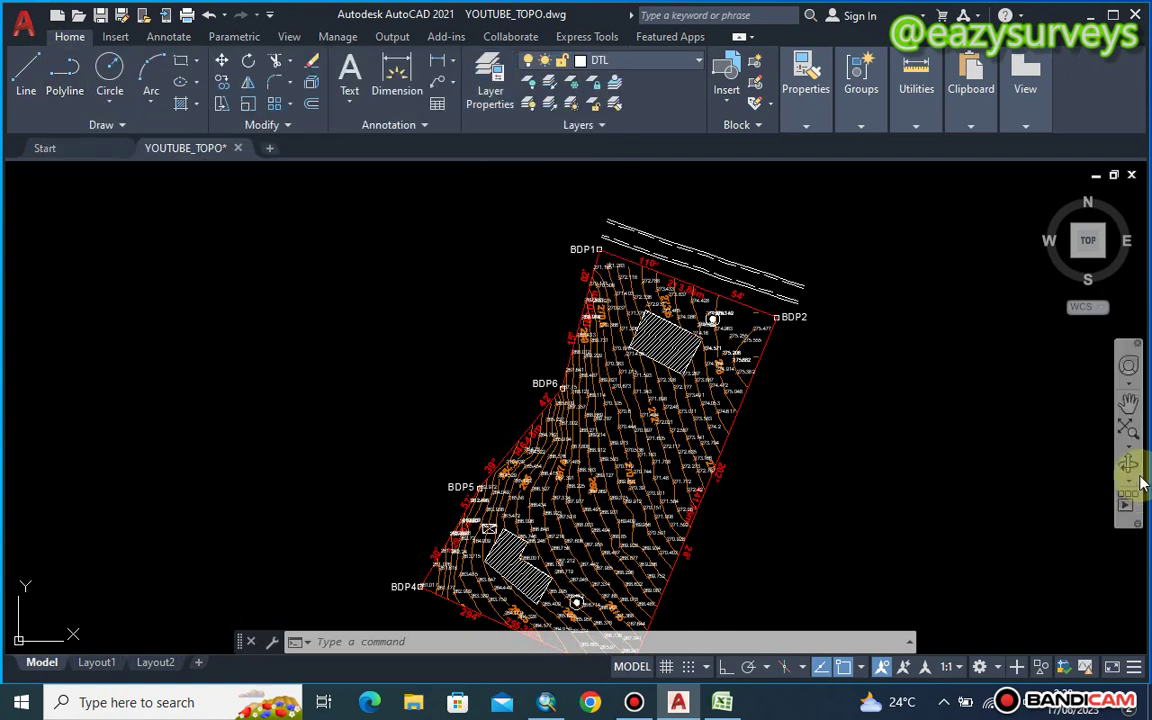
left_click(1128, 430)
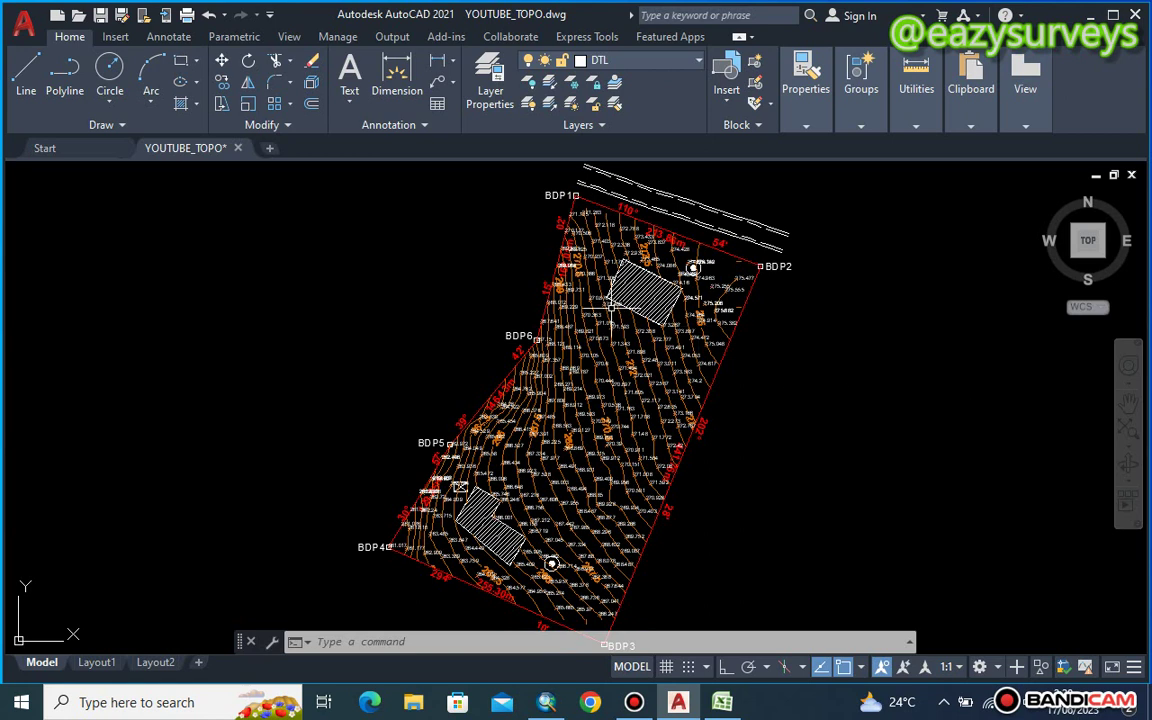